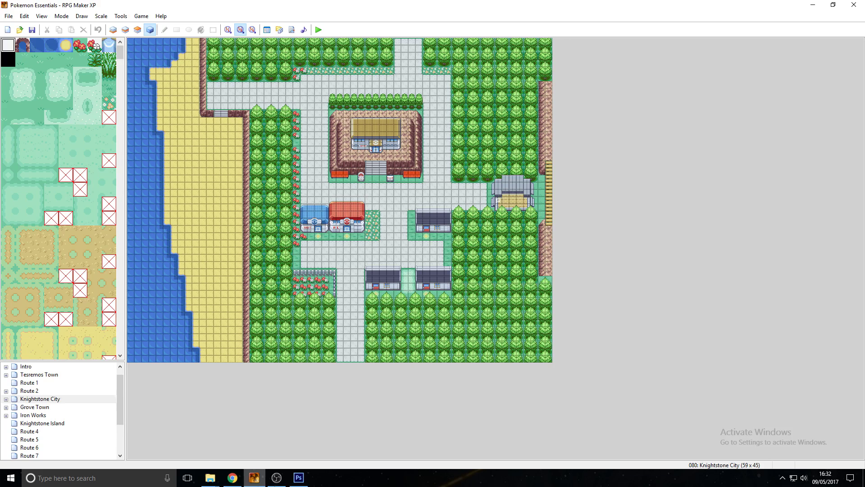
Switch to Photoshop and open the badges image from the Graphics > Pictures folder of the Pokemon Essentials project on the Desktop.
{"action": "left_click", "coordinate": [299, 478]}
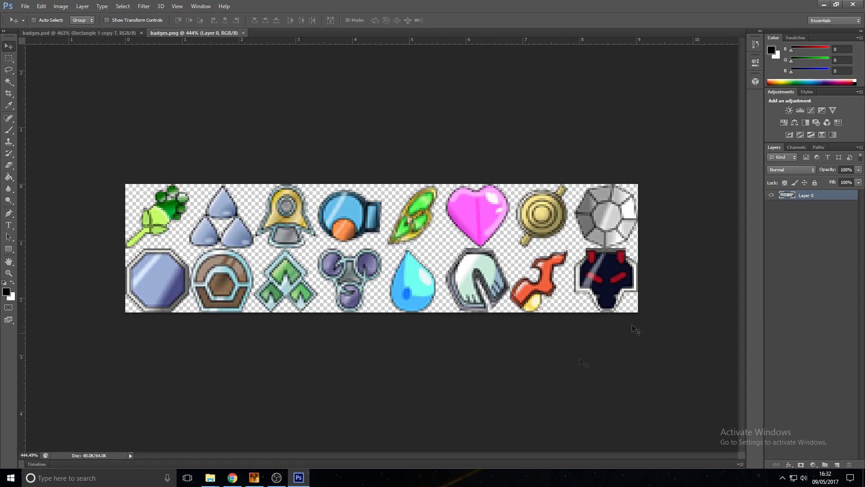
{"action": "left_click", "coordinate": [26, 6]}
{"action": "left_click", "coordinate": [34, 21]}
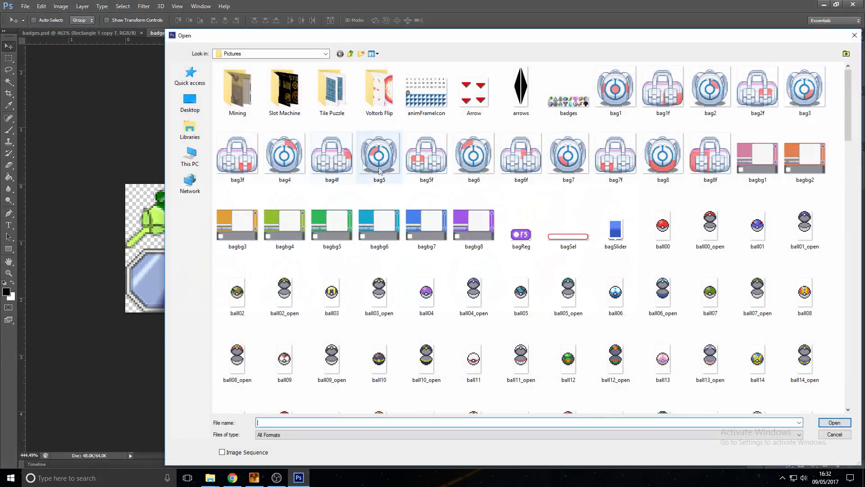
{"action": "left_click", "coordinate": [189, 101]}
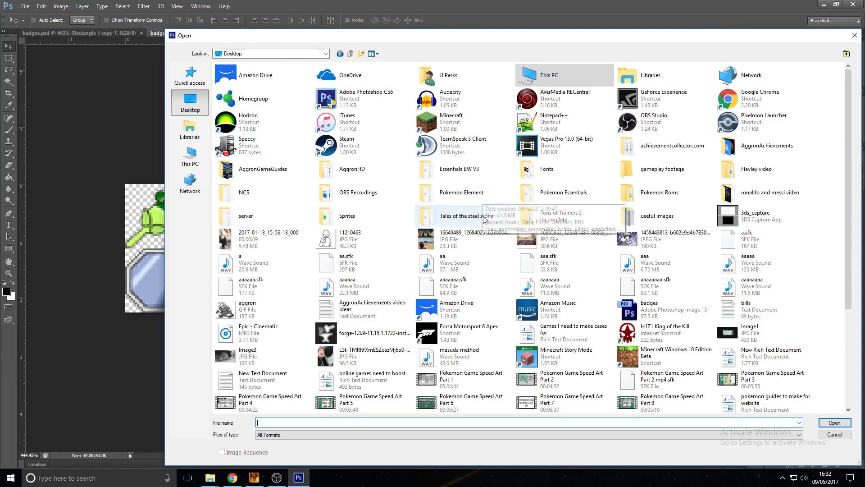
{"action": "double_click", "coordinate": [555, 195]}
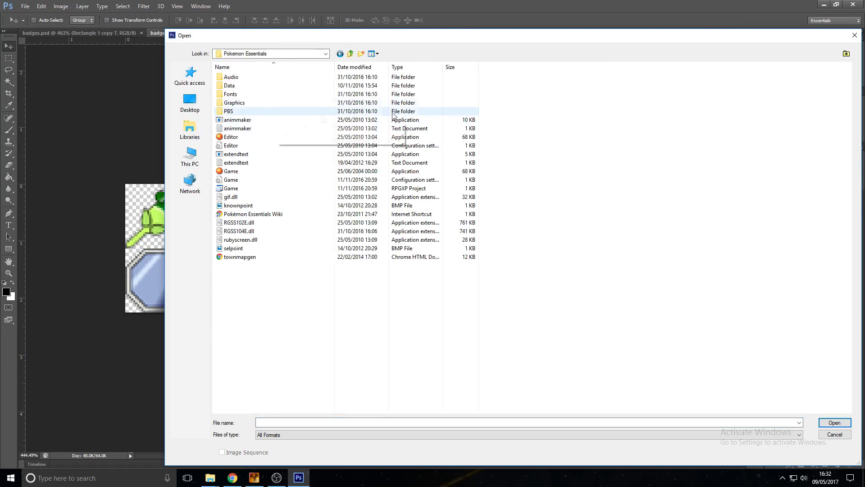
{"action": "double_click", "coordinate": [268, 105]}
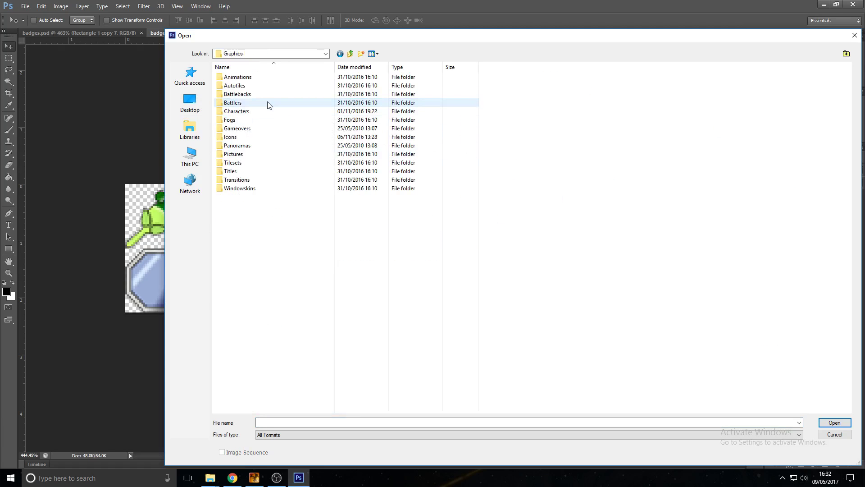
{"action": "double_click", "coordinate": [268, 155]}
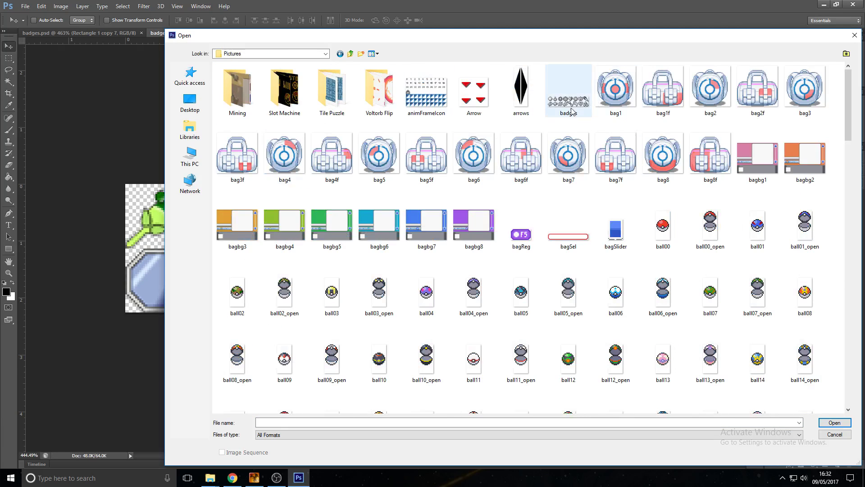
{"action": "double_click", "coordinate": [579, 105]}
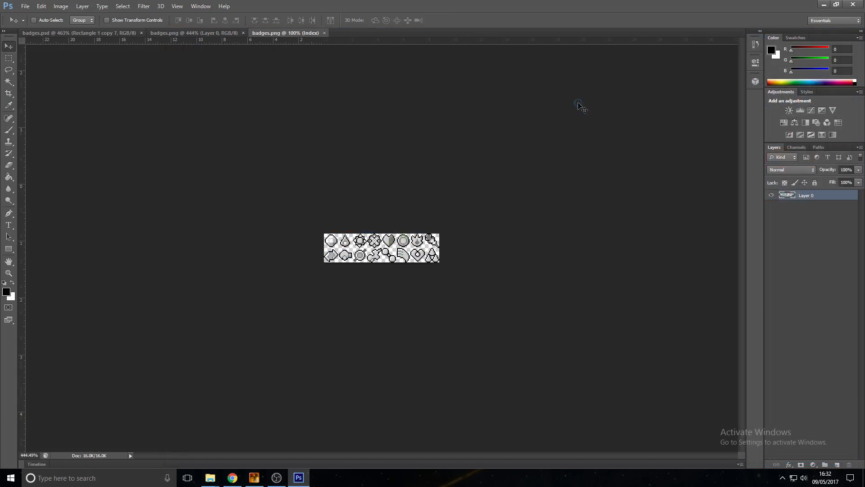
{"action": "scroll", "coordinate": [386, 273], "scroll_direction": "up", "scroll_amount": 10, "text": "alt"}
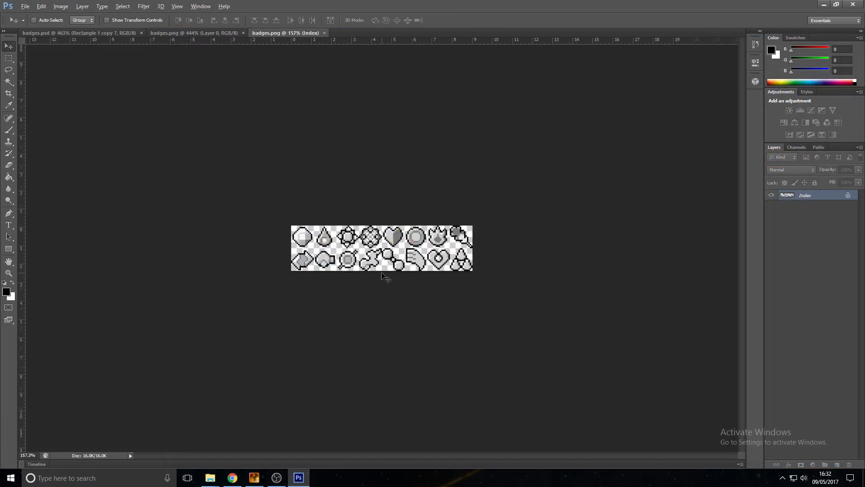
{"action": "scroll", "coordinate": [386, 273], "scroll_direction": "down", "scroll_amount": 2, "text": "alt"}
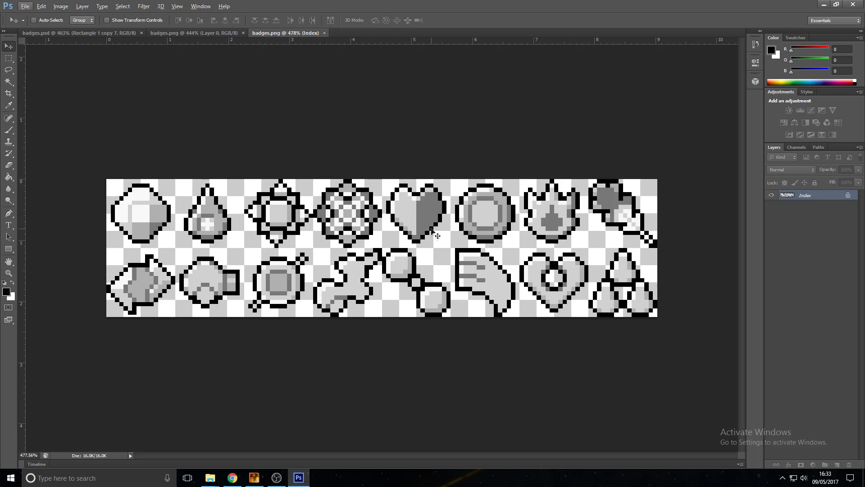
Switch to Chrome and search Google for "pokemon badges png".
{"action": "key", "text": "alt"}
{"action": "left_click", "coordinate": [233, 478]}
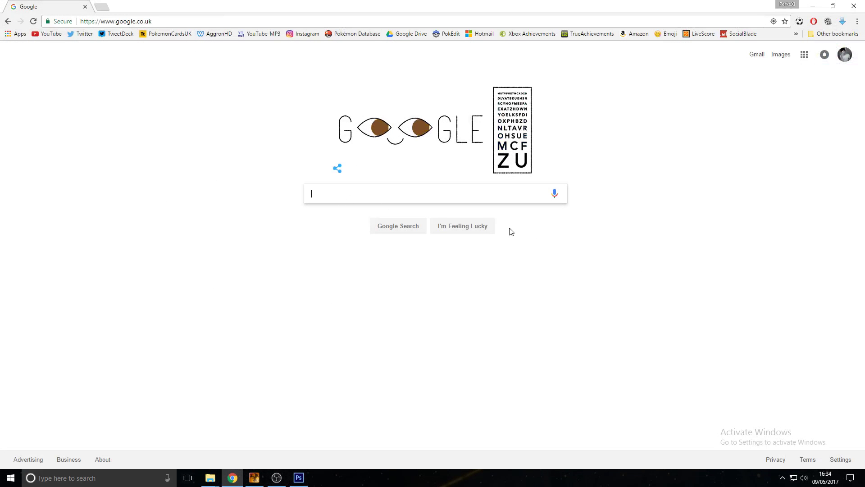
{"action": "type", "text": "poekmo"}
{"action": "key", "text": "BackSpace"}
{"action": "key", "text": "BackSpace"}
{"action": "key", "text": "BackSpace"}
{"action": "key", "text": "BackSpace"}
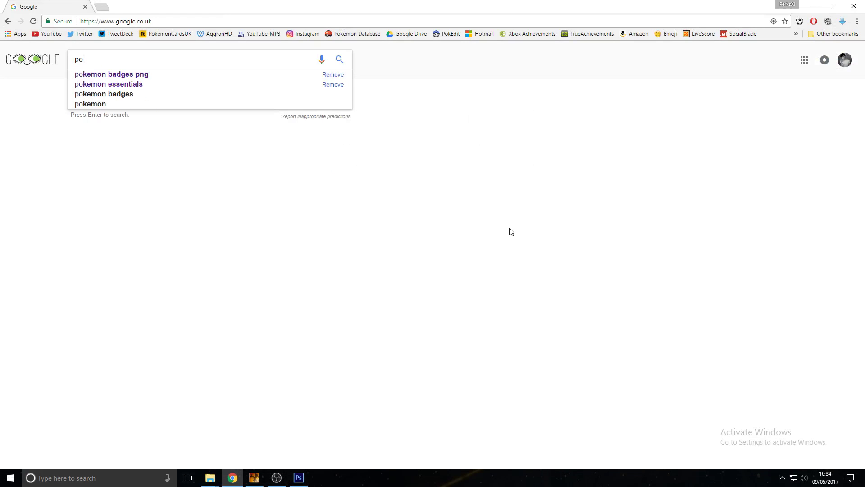
{"action": "type", "text": "kemon badges png"}
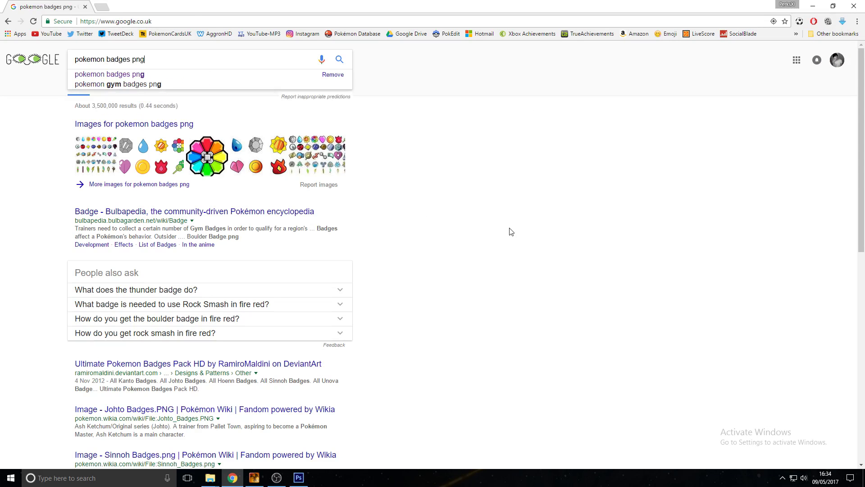
{"action": "key", "text": "Return"}
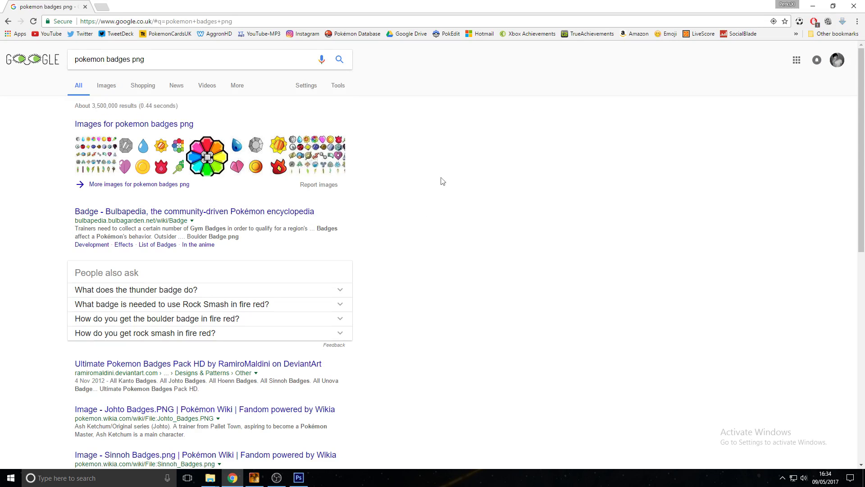
Show the image results and preview the Pokepasta Wiki Badges.png sheet with five rows of badges.
{"action": "left_click", "coordinate": [112, 87]}
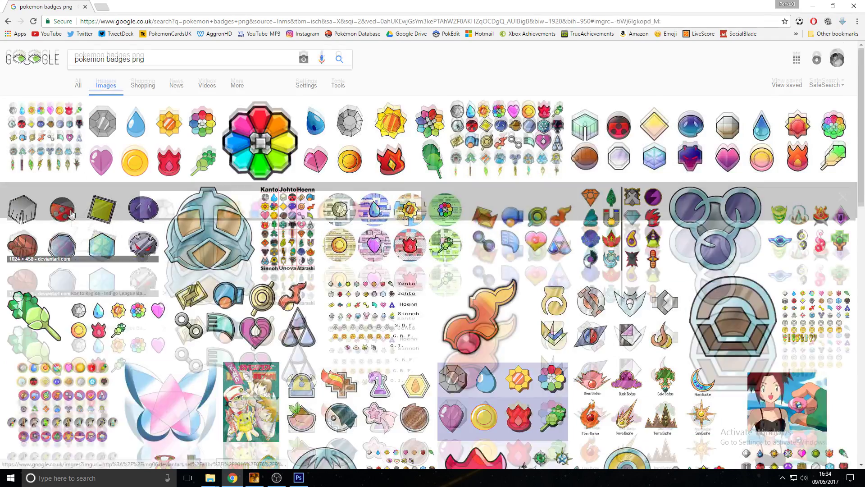
{"action": "left_click", "coordinate": [58, 149]}
{"action": "left_click", "coordinate": [521, 99]}
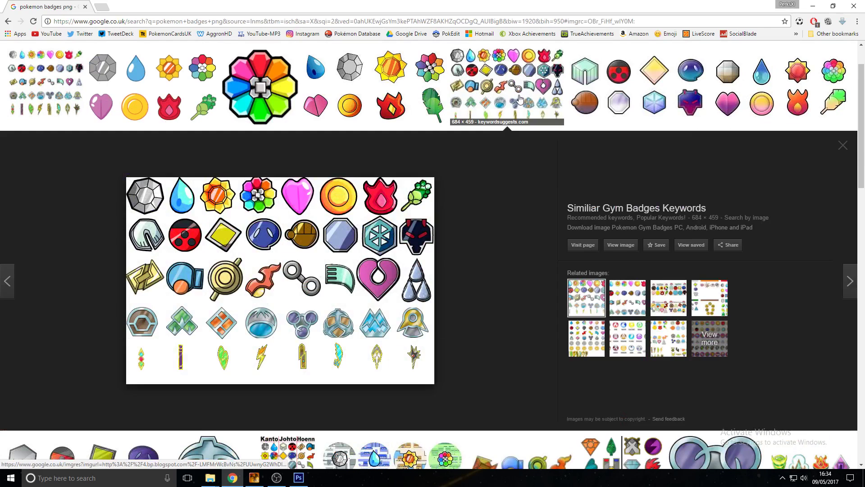
{"action": "left_click", "coordinate": [45, 84]}
Save the previewed badge sheet as the PNG image Badges in the Desktop's useful images folder and close the preview.
{"action": "right_click", "coordinate": [293, 221]}
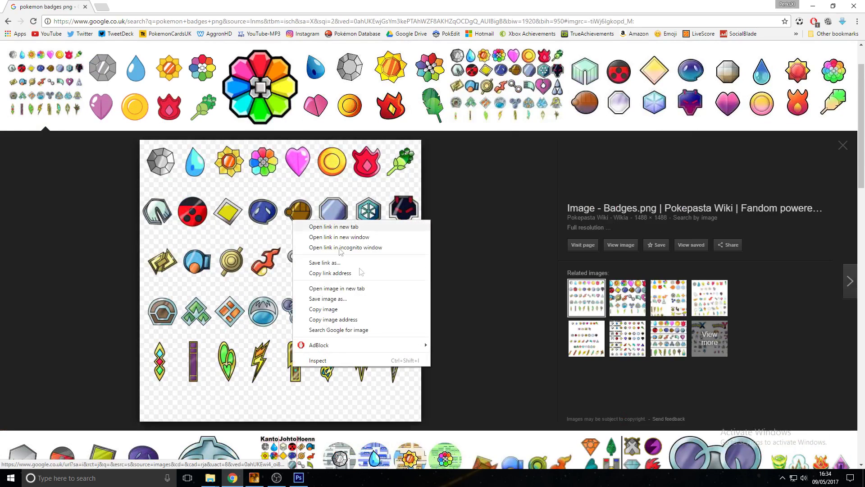
{"action": "left_click", "coordinate": [328, 299]}
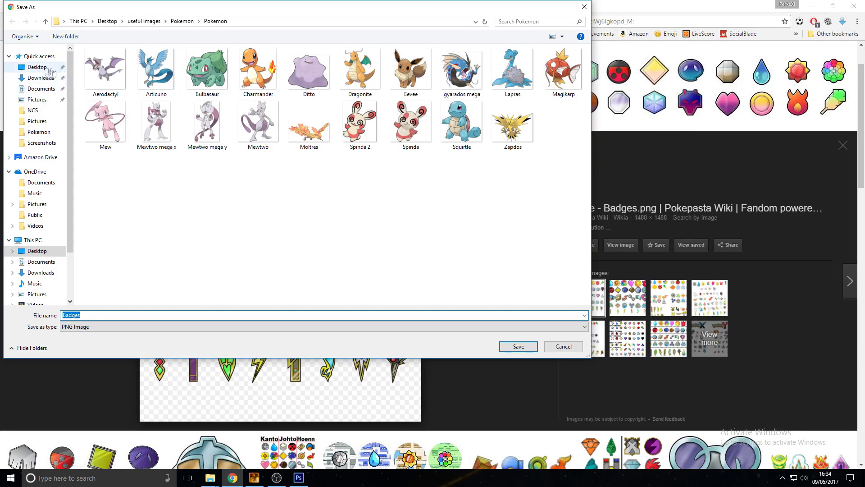
{"action": "left_click", "coordinate": [144, 21]}
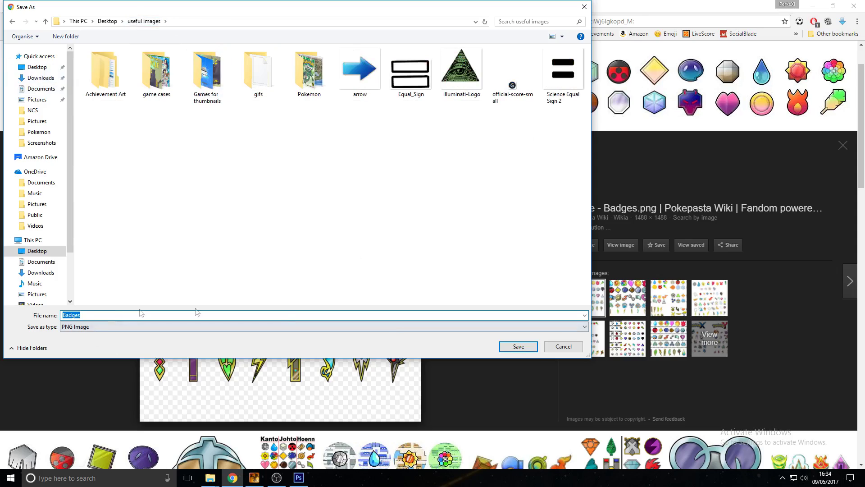
{"action": "left_click", "coordinate": [518, 346]}
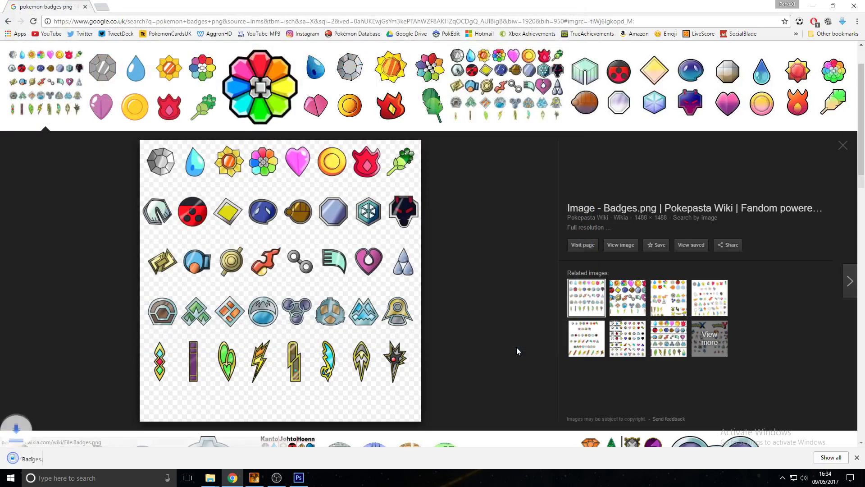
{"action": "left_click", "coordinate": [392, 137]}
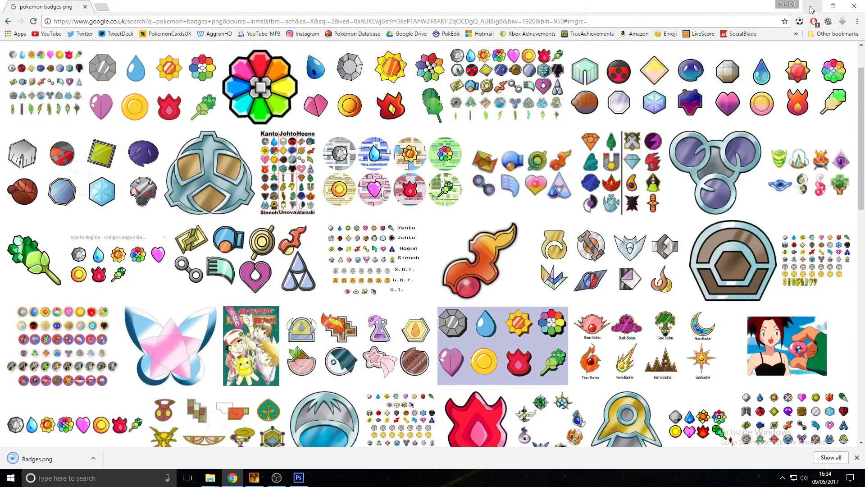
Return to Photoshop and open the downloaded Badges image from the useful images folder on the Desktop.
{"action": "left_click", "coordinate": [813, 6]}
{"action": "left_click", "coordinate": [24, 5]}
{"action": "left_click", "coordinate": [32, 25]}
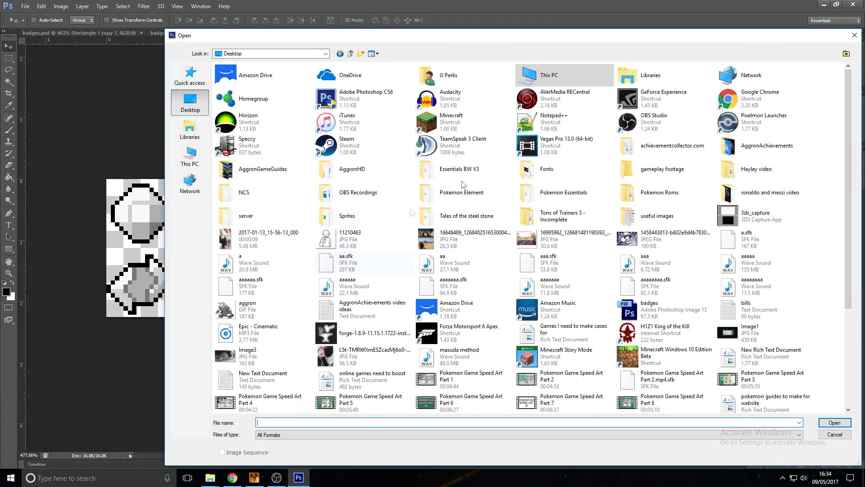
{"action": "double_click", "coordinate": [648, 215]}
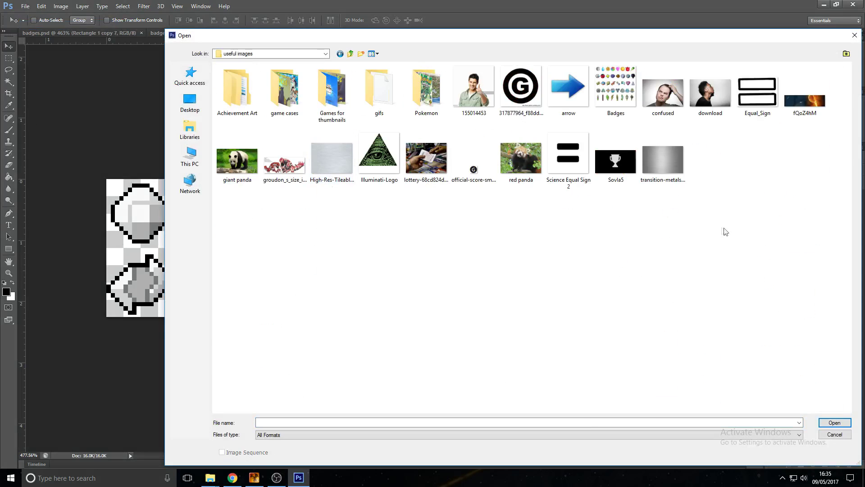
{"action": "double_click", "coordinate": [608, 95]}
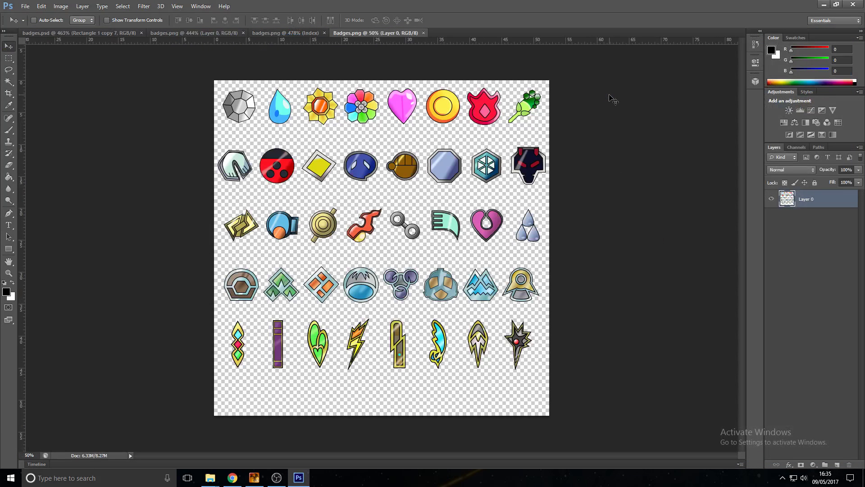
In badges.psd, delete Rectangle 1 and its seven copies, the black squares covering every other badge cell.
{"action": "left_click", "coordinate": [118, 34]}
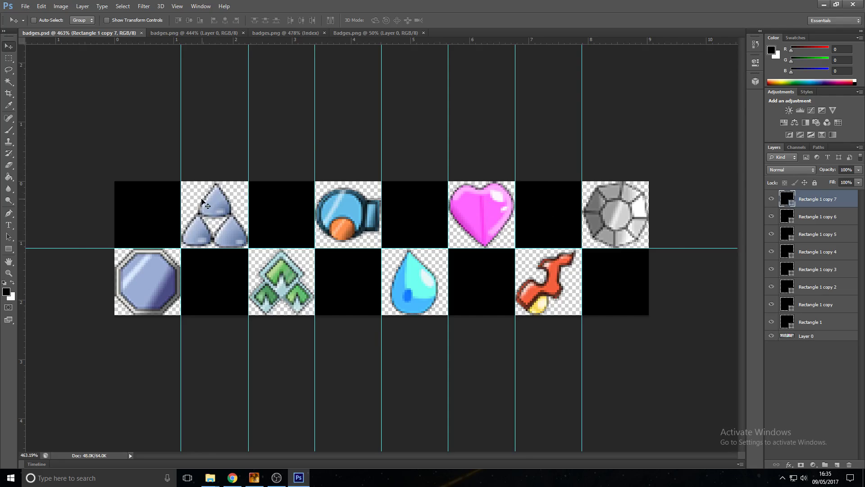
{"action": "scroll", "coordinate": [214, 193], "scroll_direction": "up", "scroll_amount": 10, "text": "alt"}
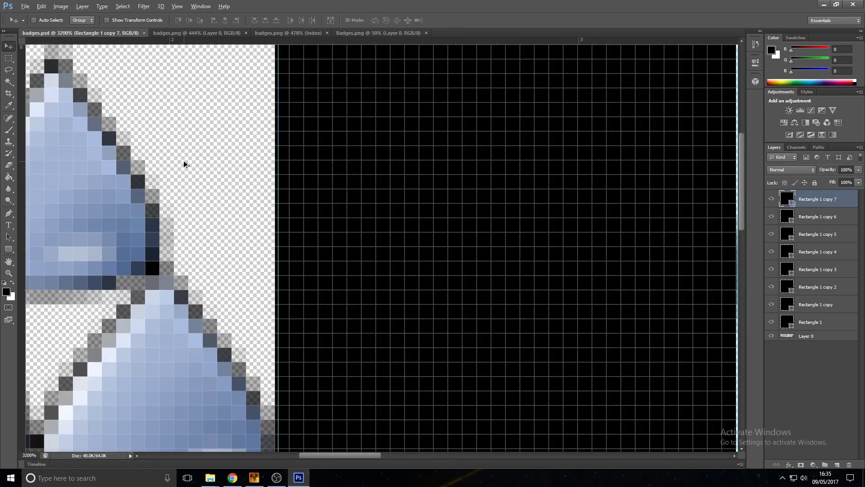
{"action": "scroll", "coordinate": [194, 249], "scroll_direction": "down", "scroll_amount": 5, "text": "alt"}
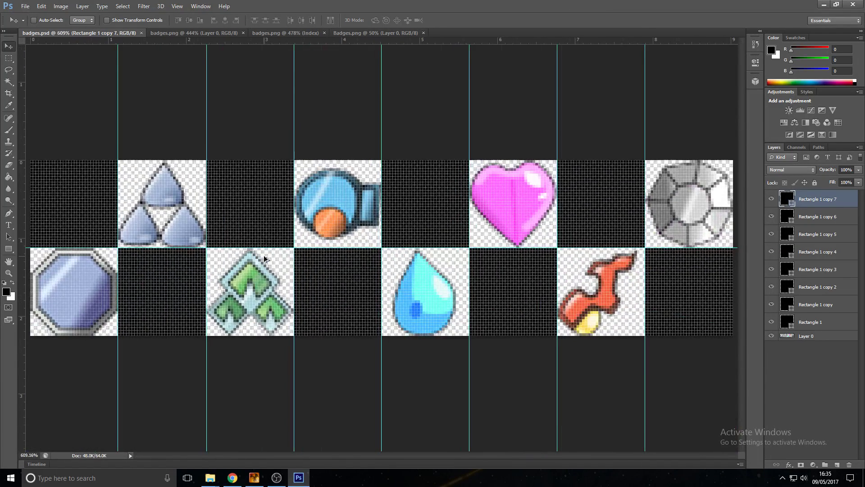
{"action": "scroll", "coordinate": [263, 255], "scroll_direction": "down", "scroll_amount": 2, "text": "alt"}
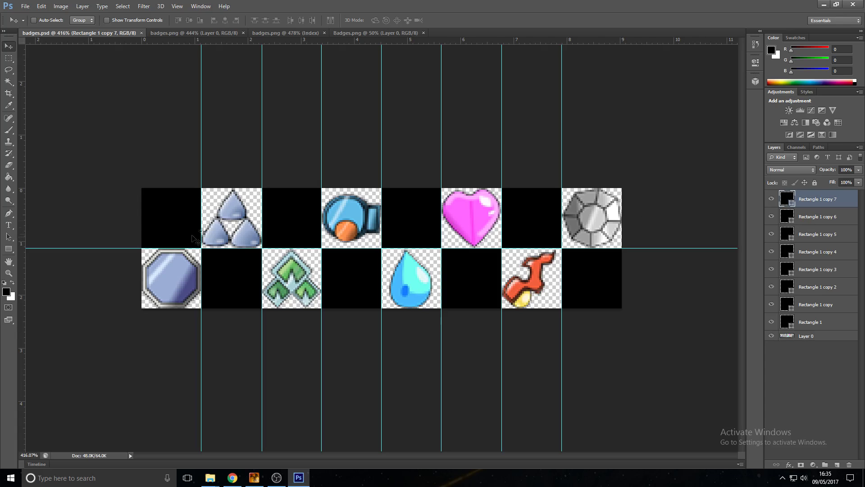
{"action": "key", "text": "Delete"}
{"action": "key", "text": "Delete"}
{"action": "key", "text": "Delete"}
{"action": "key", "text": "Delete"}
{"action": "key", "text": "Delete"}
{"action": "key", "text": "Delete"}
{"action": "key", "text": "Delete"}
{"action": "key", "text": "Delete"}
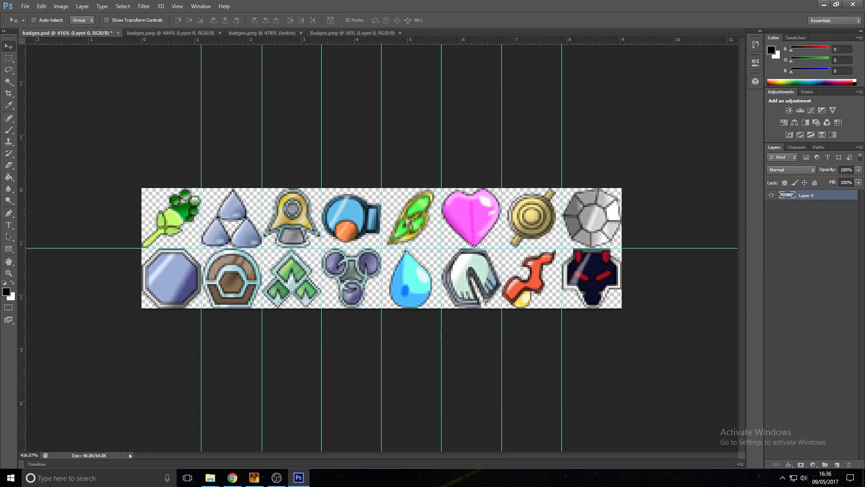
In the downloaded Badges.png, select the blue round badge in the third row and copy it onto its own layer.
{"action": "left_click", "coordinate": [348, 32]}
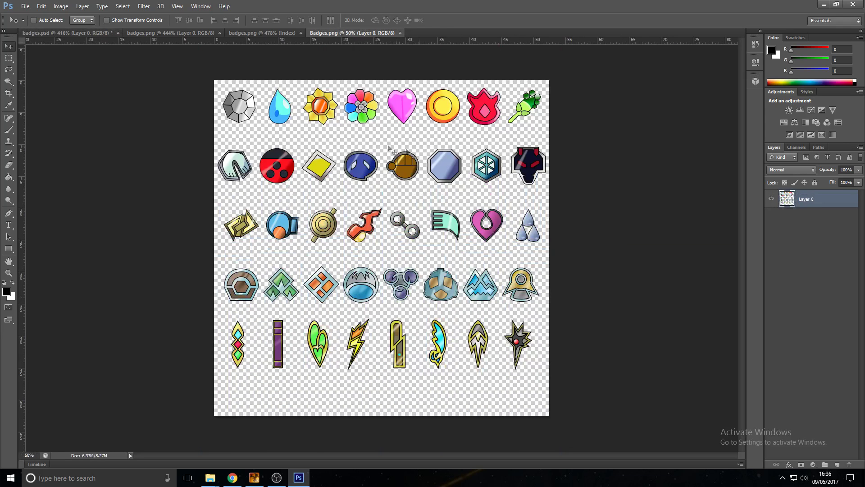
{"action": "left_click", "coordinate": [9, 58]}
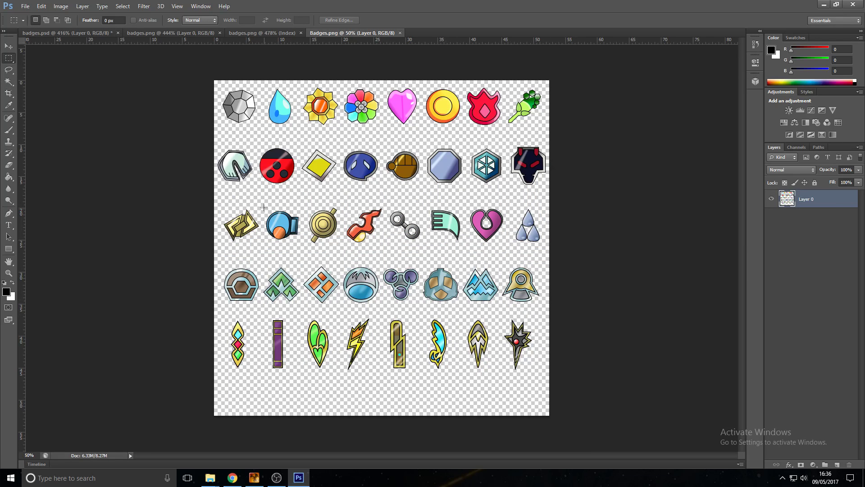
{"action": "left_click_drag", "start_coordinate": [261, 203], "coordinate": [302, 242]}
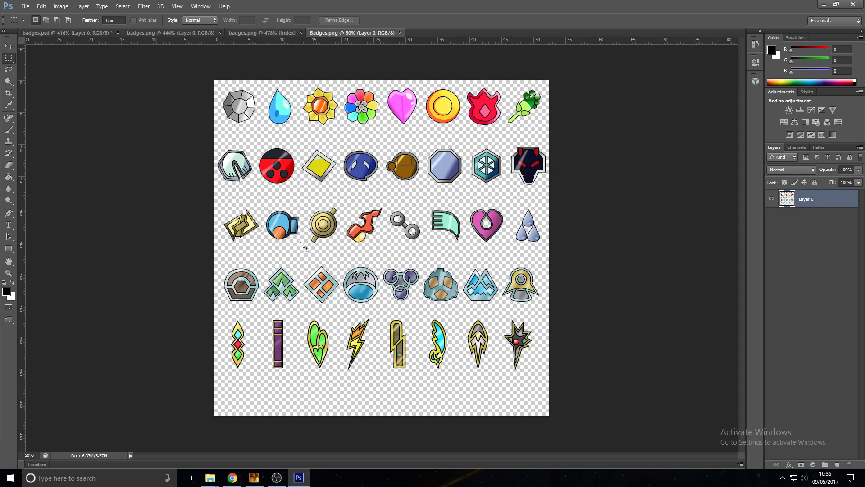
{"action": "right_click", "coordinate": [282, 224]}
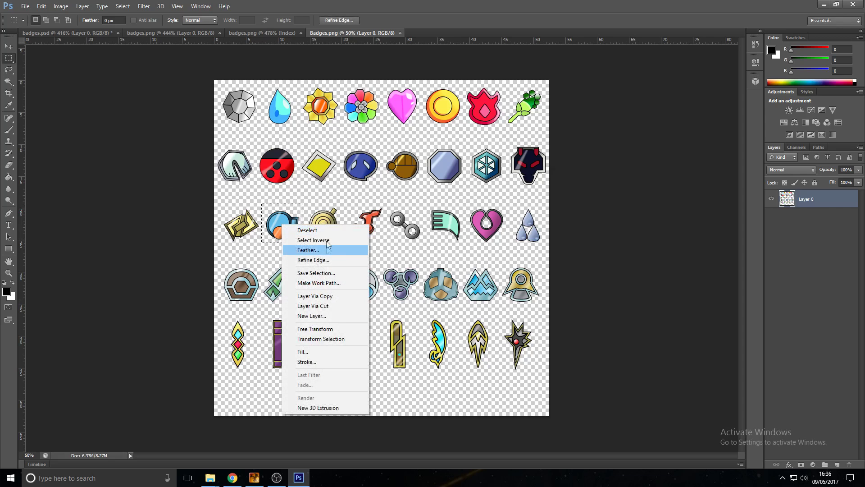
{"action": "left_click", "coordinate": [332, 295]}
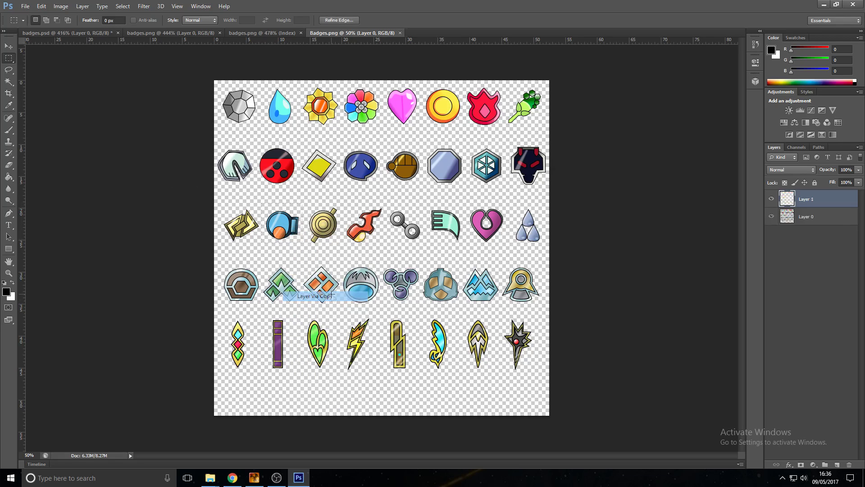
Duplicate the copied blue badge layer into badges.psd under the name Layer 1 and switch to that document.
{"action": "left_click", "coordinate": [82, 6]}
{"action": "left_click", "coordinate": [97, 24]}
{"action": "left_click", "coordinate": [666, 112]}
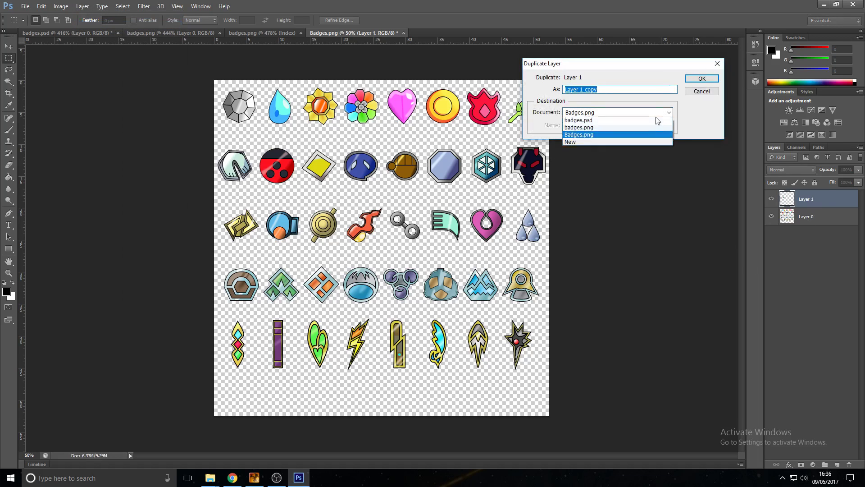
{"action": "left_click", "coordinate": [653, 123]}
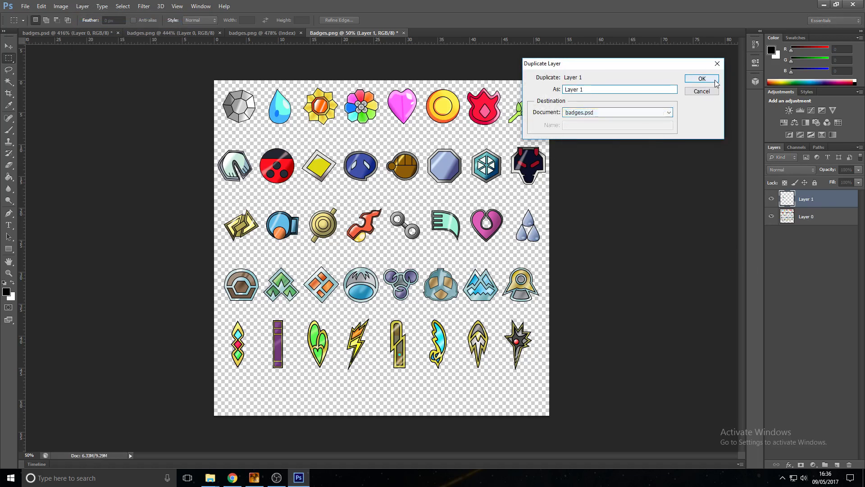
{"action": "left_click", "coordinate": [702, 78]}
{"action": "left_click", "coordinate": [73, 36]}
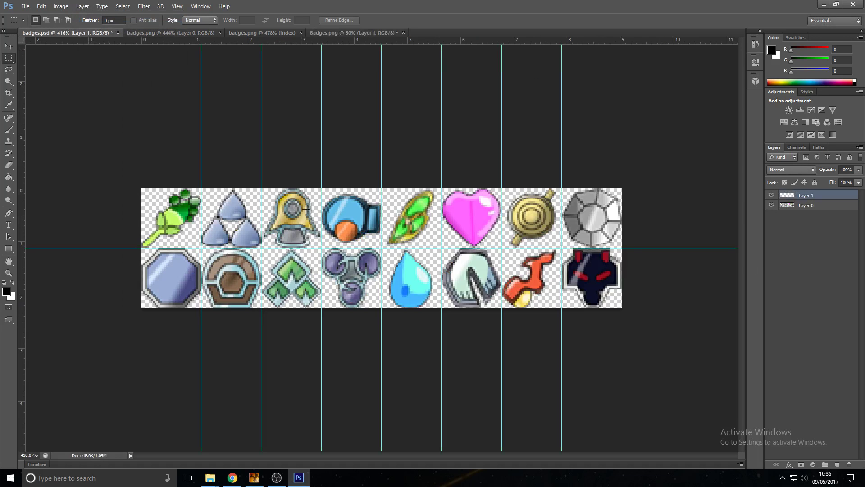
Move the duplicated badge up beside the template strip and delete Layer 0, which holds the original badge set.
{"action": "left_click", "coordinate": [8, 45]}
{"action": "left_click_drag", "start_coordinate": [247, 228], "coordinate": [361, 300]}
{"action": "scroll", "coordinate": [358, 302], "scroll_direction": "down", "scroll_amount": 8, "text": "alt"}
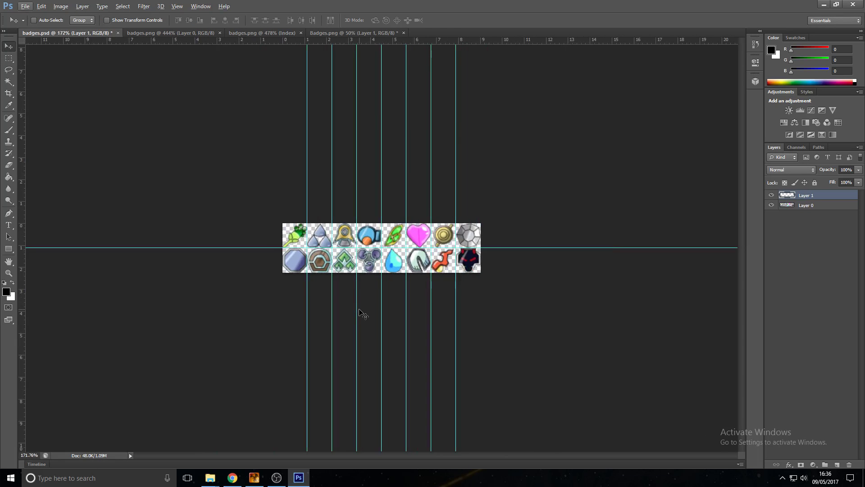
{"action": "key", "text": "ctrl+t"}
{"action": "scroll", "coordinate": [296, 286], "scroll_direction": "down", "scroll_amount": 5, "text": "alt"}
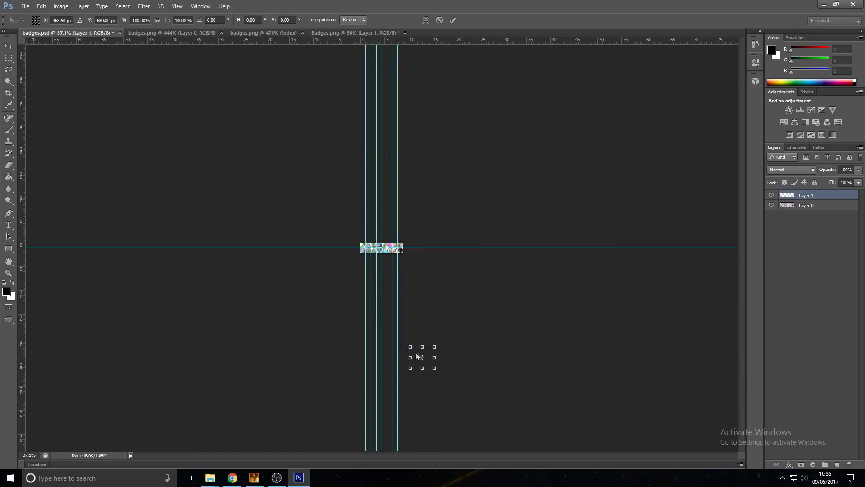
{"action": "left_click_drag", "start_coordinate": [419, 356], "coordinate": [334, 231]}
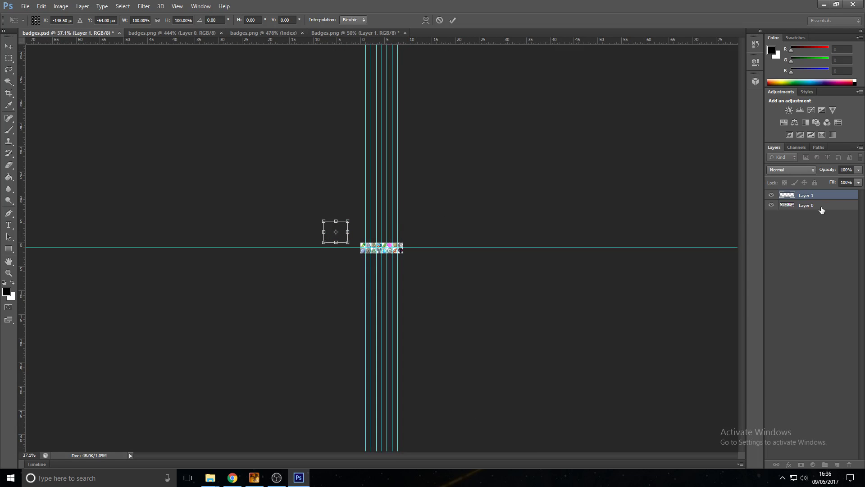
{"action": "left_click", "coordinate": [8, 47]}
{"action": "left_click", "coordinate": [386, 180]}
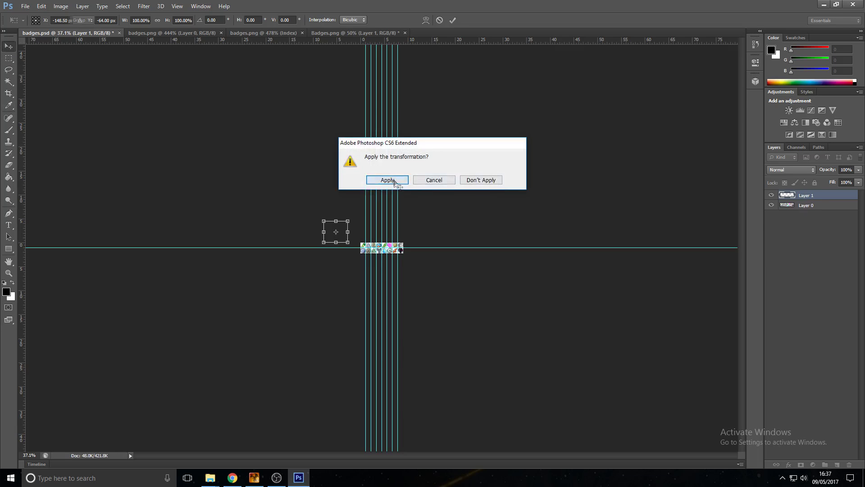
{"action": "left_click", "coordinate": [811, 205]}
{"action": "key", "text": "Delete"}
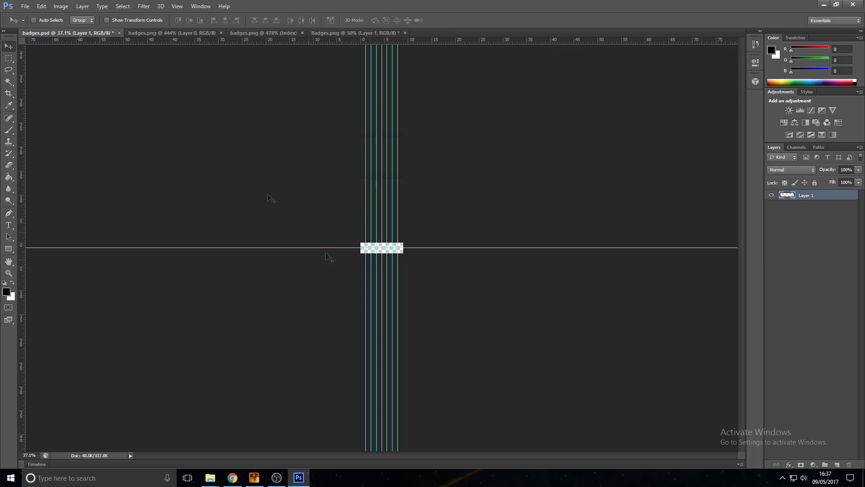
Scale the blue round badge down to fit the first cell of the top row.
{"action": "key", "text": "ctrl+t"}
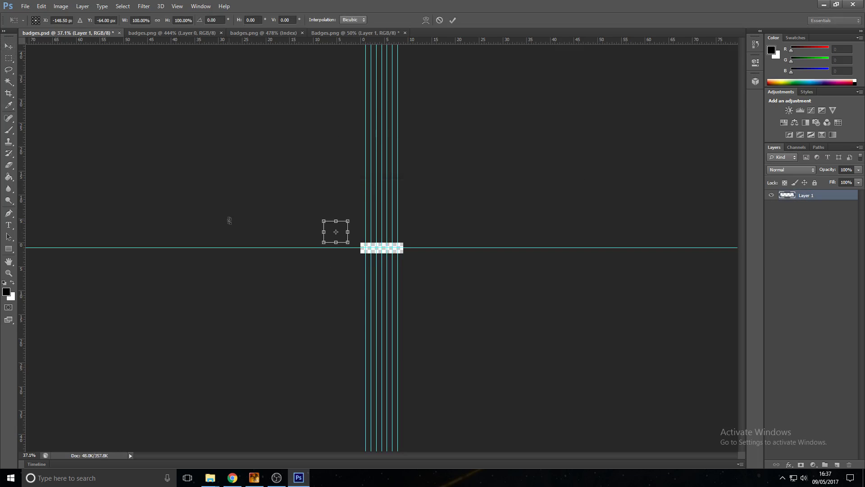
{"action": "left_click_drag", "start_coordinate": [339, 226], "coordinate": [371, 231]}
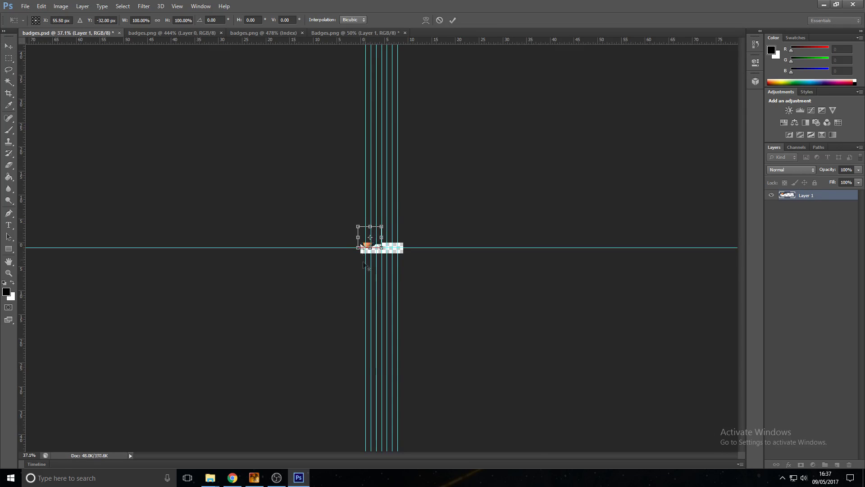
{"action": "scroll", "coordinate": [369, 265], "scroll_direction": "up", "scroll_amount": 5, "text": "alt"}
{"action": "scroll", "coordinate": [335, 222], "scroll_direction": "up", "scroll_amount": 1, "text": "alt"}
{"action": "left_click_drag", "start_coordinate": [309, 224], "coordinate": [334, 224]}
{"action": "left_click_drag", "start_coordinate": [406, 62], "coordinate": [242, 202]}
{"action": "key", "text": "Return"}
{"action": "scroll", "coordinate": [211, 222], "scroll_direction": "up", "scroll_amount": 5, "text": "alt"}
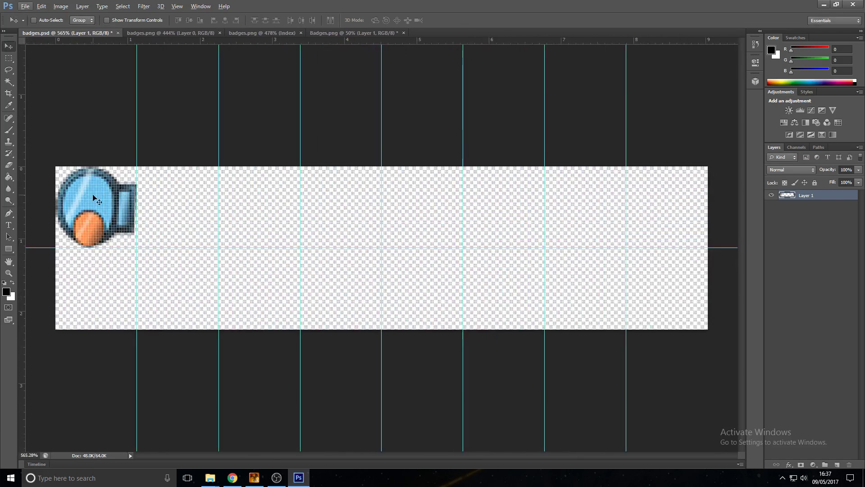
Flatten the blue round badge to 81.25% of its height and centre it vertically in the first cell.
{"action": "scroll", "coordinate": [54, 179], "scroll_direction": "up", "scroll_amount": 10, "text": "alt"}
{"action": "mouse_move", "coordinate": [144, 220]}
{"action": "left_mouse_down"}
{"action": "mouse_move", "coordinate": [148, 225]}
{"action": "mouse_move", "coordinate": [143, 218]}
{"action": "left_mouse_up"}
{"action": "key", "text": "ctrl+t"}
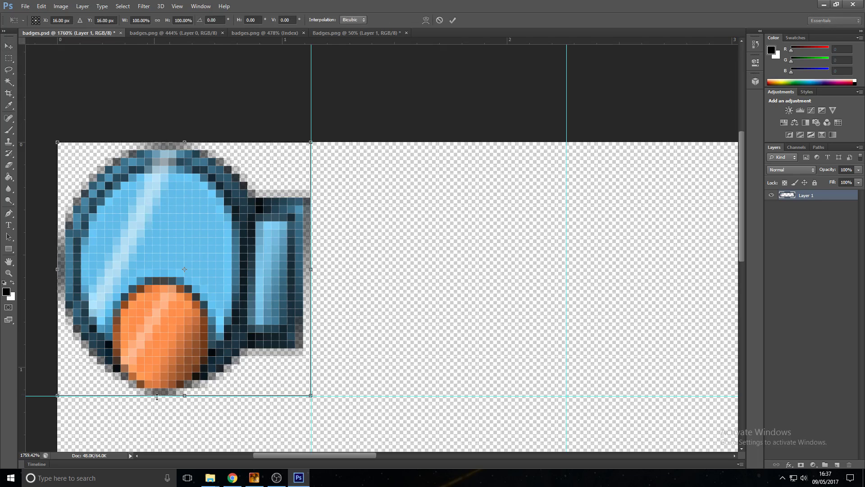
{"action": "left_click_drag", "start_coordinate": [183, 395], "coordinate": [184, 339]}
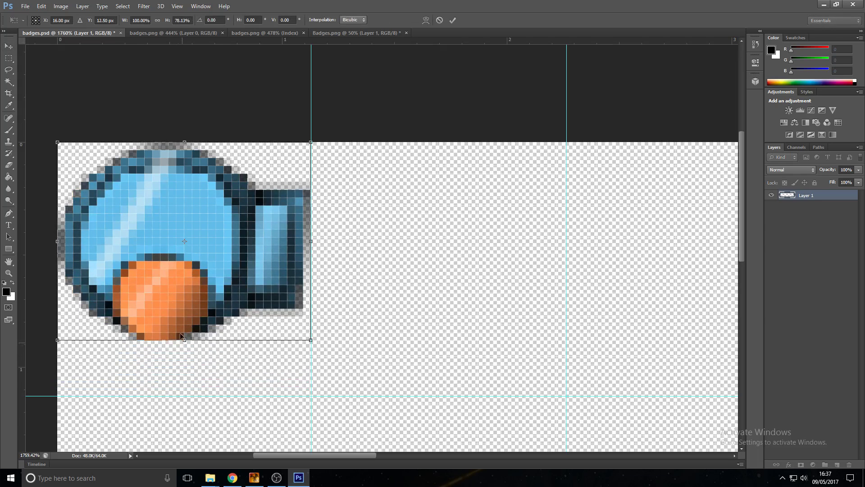
{"action": "left_click_drag", "start_coordinate": [173, 305], "coordinate": [172, 325]}
{"action": "scroll", "coordinate": [177, 337], "scroll_direction": "down", "scroll_amount": 4, "text": "alt"}
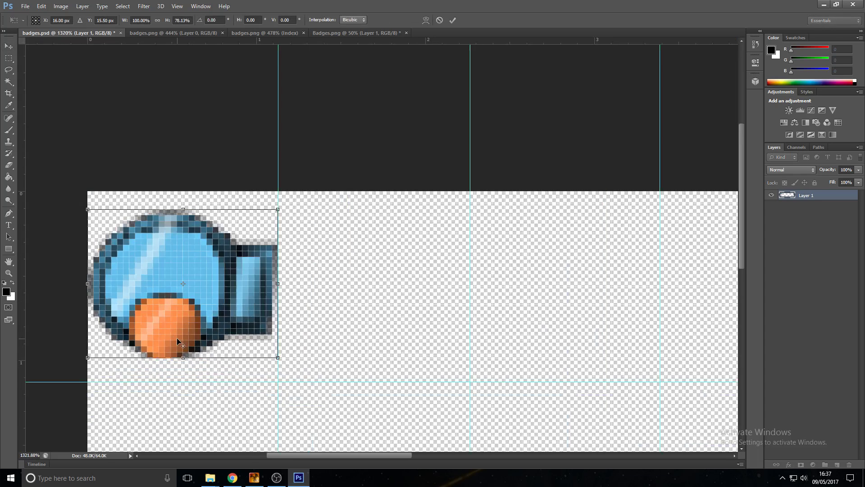
{"action": "left_click_drag", "start_coordinate": [183, 264], "coordinate": [183, 261]}
{"action": "left_click_drag", "start_coordinate": [182, 347], "coordinate": [182, 356]}
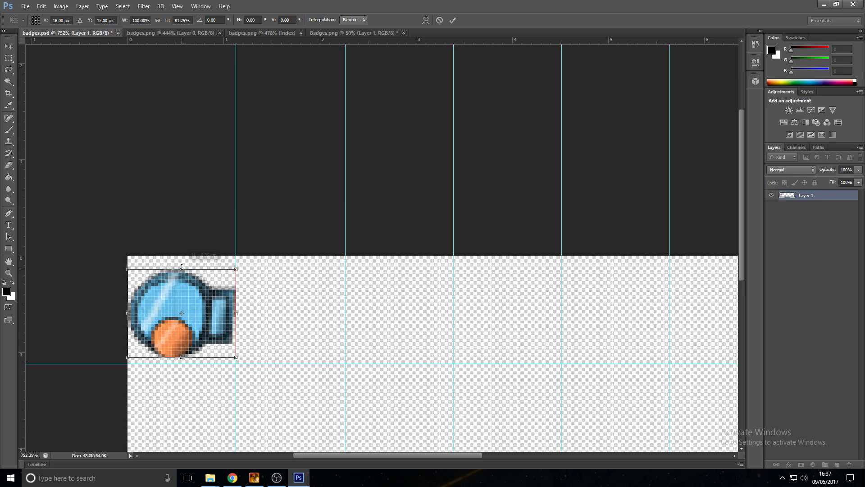
{"action": "key", "text": "Return"}
{"action": "scroll", "coordinate": [232, 351], "scroll_direction": "down", "scroll_amount": 2, "text": "alt"}
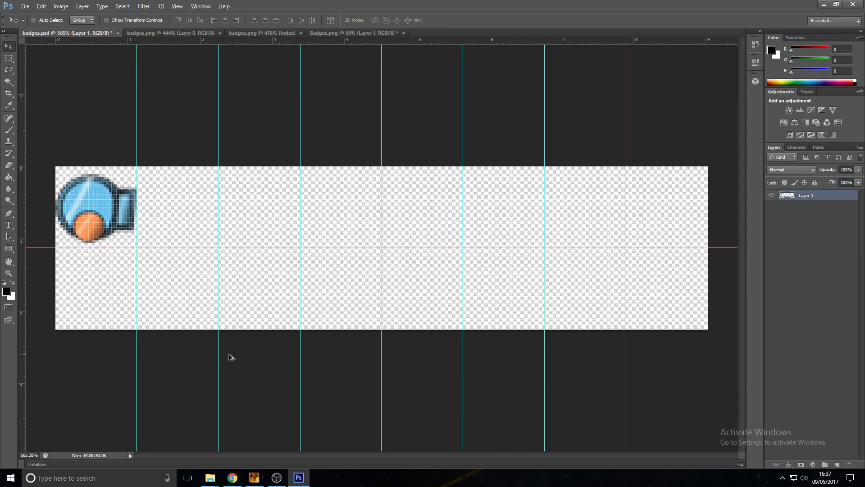
Switch to the downloaded Badges.png and activate the Rectangular Marquee tool.
{"action": "left_click", "coordinate": [350, 32]}
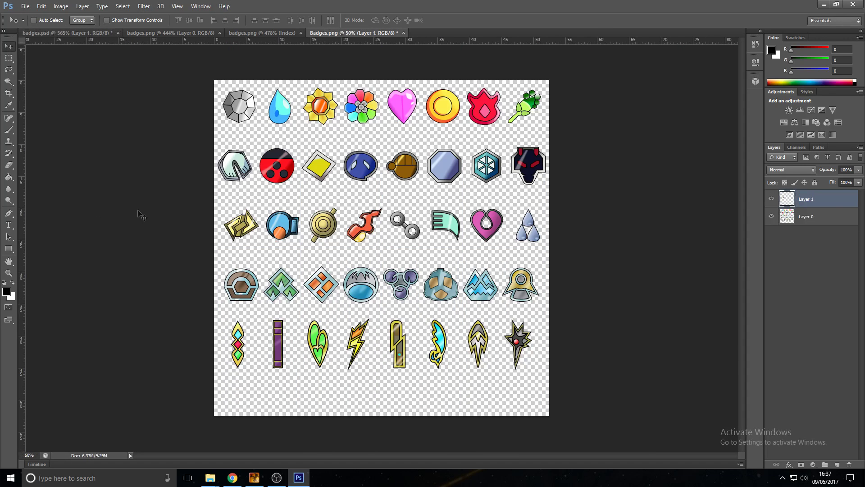
{"action": "left_click", "coordinate": [9, 60]}
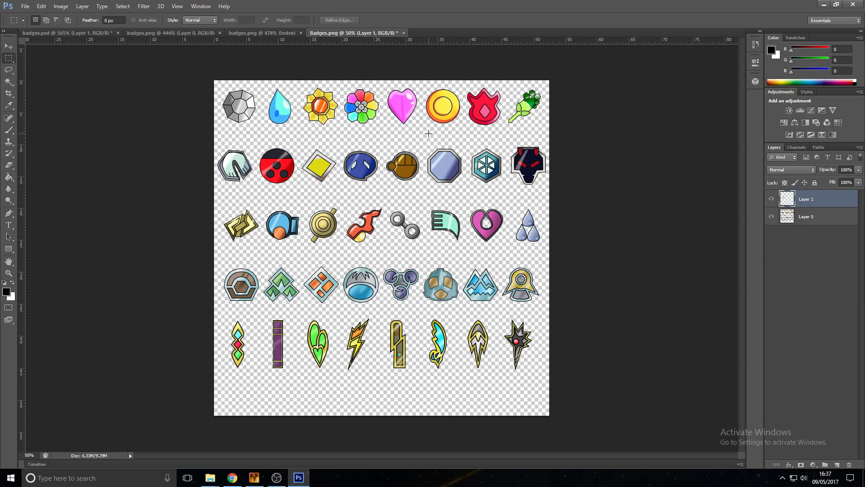
{"action": "left_click_drag", "start_coordinate": [342, 142], "coordinate": [381, 186]}
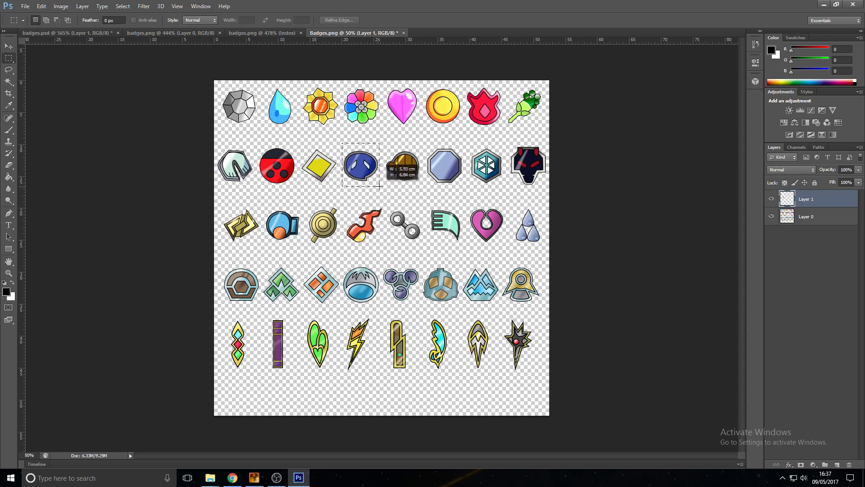
{"action": "right_click", "coordinate": [366, 170]}
{"action": "left_click", "coordinate": [397, 245]}
{"action": "left_click", "coordinate": [412, 180]}
{"action": "key", "text": "ctrl+d"}
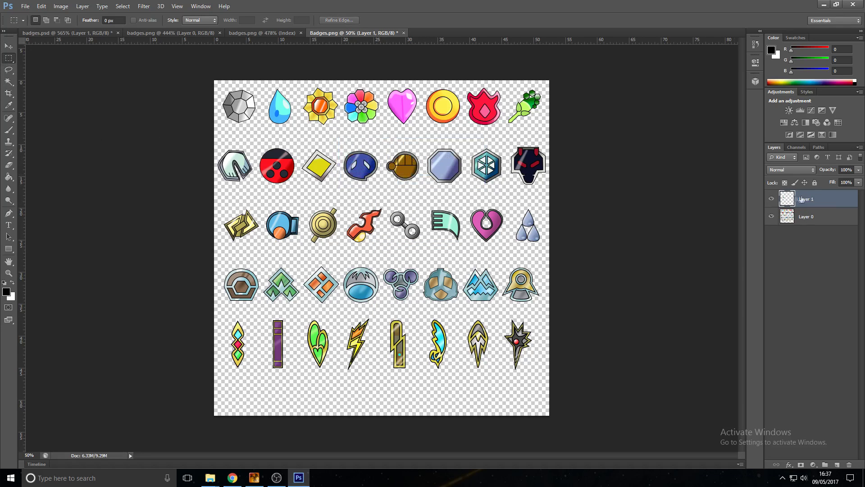
Delete the leftover Layer 1 and copy the dark blue badge in the second row onto its own layer.
{"action": "key", "text": "Delete"}
{"action": "left_click_drag", "start_coordinate": [340, 145], "coordinate": [382, 184]}
{"action": "right_click", "coordinate": [354, 161]}
{"action": "left_click", "coordinate": [406, 235]}
Duplicate the dark blue badge layer into badges.psd and delete the temporary layer from Badges.png.
{"action": "left_click", "coordinate": [82, 6]}
{"action": "left_click", "coordinate": [100, 24]}
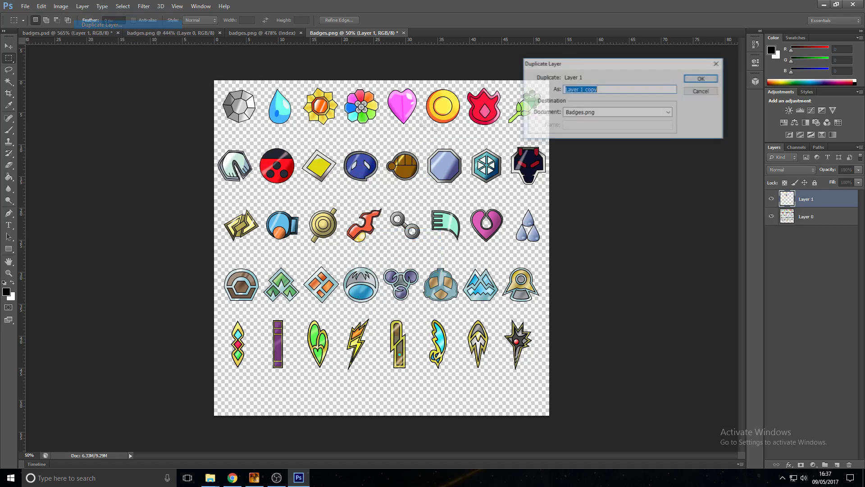
{"action": "left_click", "coordinate": [618, 113]}
{"action": "left_click", "coordinate": [599, 120]}
{"action": "left_click", "coordinate": [700, 79]}
{"action": "key", "text": "Delete"}
Copy the mint-green badge in the third row into badges.psd as a layer and delete its temporary layer.
{"action": "left_click_drag", "start_coordinate": [427, 205], "coordinate": [463, 242]}
{"action": "right_click", "coordinate": [439, 226]}
{"action": "left_click", "coordinate": [470, 300]}
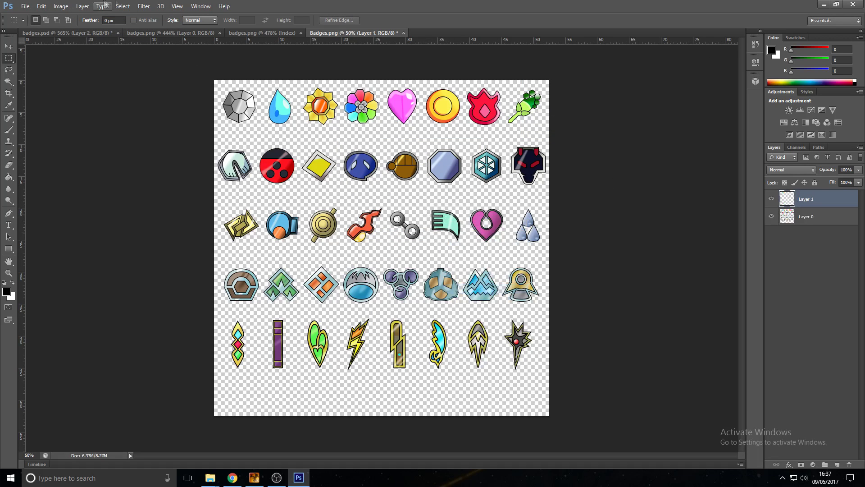
{"action": "left_click", "coordinate": [102, 6]}
{"action": "left_click", "coordinate": [100, 24]}
{"action": "left_click", "coordinate": [618, 112]}
{"action": "left_click", "coordinate": [599, 120]}
{"action": "left_click", "coordinate": [700, 79]}
{"action": "key", "text": "Delete"}
Copy the red flame-shaped badge in the first row into badges.psd as a layer and delete its temporary layer.
{"action": "left_click_drag", "start_coordinate": [464, 84], "coordinate": [503, 126]}
{"action": "right_click", "coordinate": [498, 111]}
{"action": "left_click", "coordinate": [540, 185]}
{"action": "left_click", "coordinate": [80, 6]}
{"action": "left_click", "coordinate": [100, 24]}
{"action": "left_click", "coordinate": [617, 113]}
{"action": "left_click", "coordinate": [599, 121]}
{"action": "key", "text": "Return"}
{"action": "key", "text": "Delete"}
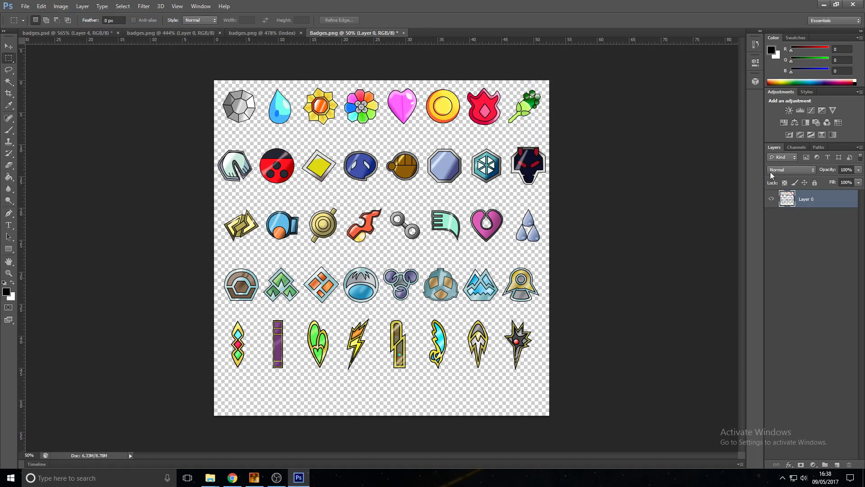
Copy the light blue mountain badge in the fourth row into badges.psd as a layer and delete its temporary layer.
{"action": "left_click_drag", "start_coordinate": [339, 265], "coordinate": [380, 304]}
{"action": "left_click_drag", "start_coordinate": [458, 264], "coordinate": [499, 303]}
{"action": "right_click", "coordinate": [499, 302]}
{"action": "left_click", "coordinate": [525, 175]}
{"action": "left_click", "coordinate": [82, 6]}
{"action": "left_click", "coordinate": [100, 24]}
{"action": "left_click", "coordinate": [618, 112]}
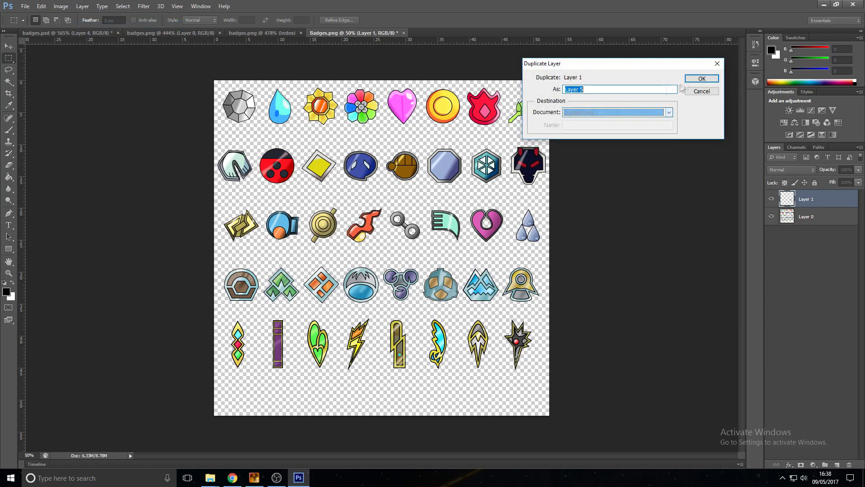
{"action": "left_click", "coordinate": [599, 122]}
{"action": "left_click", "coordinate": [698, 76]}
{"action": "key", "text": "Delete"}
Copy the orange diamond badge in the fourth row into badges.psd as a layer and delete its temporary layer.
{"action": "left_click_drag", "start_coordinate": [299, 259], "coordinate": [377, 264]}
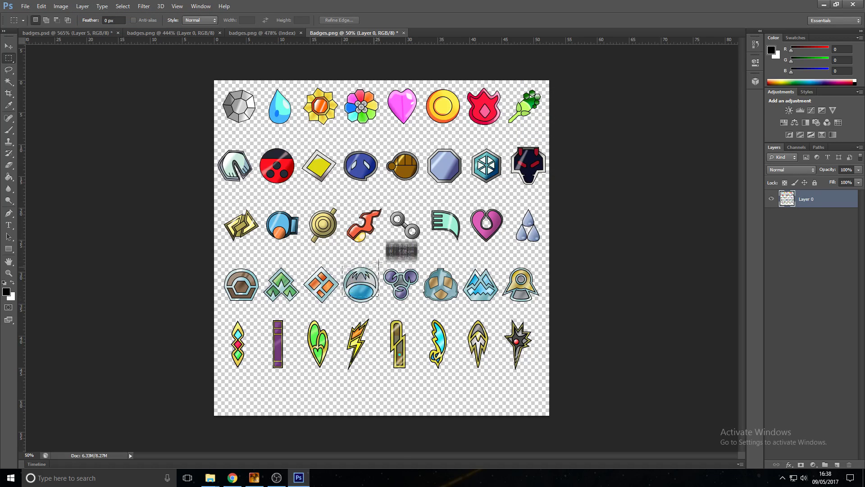
{"action": "left_click_drag", "start_coordinate": [343, 306], "coordinate": [302, 256]}
{"action": "right_click", "coordinate": [309, 270]}
{"action": "left_click", "coordinate": [335, 338]}
{"action": "left_click", "coordinate": [82, 7]}
{"action": "left_click", "coordinate": [100, 24]}
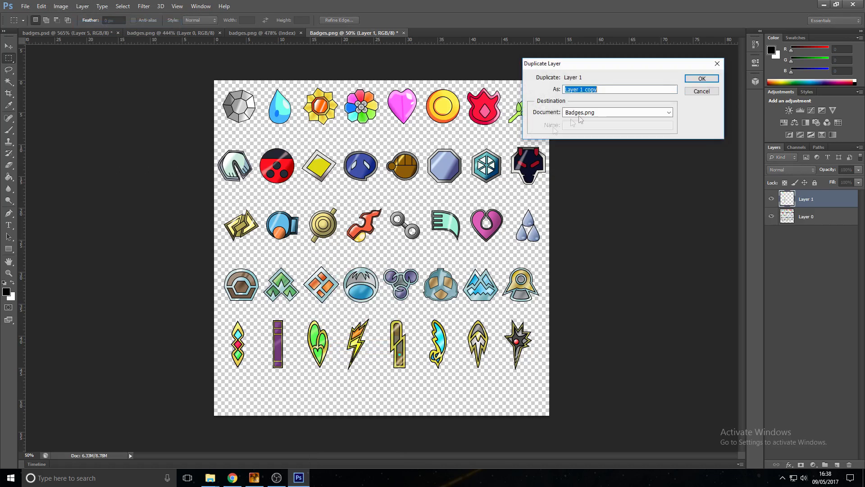
{"action": "left_click", "coordinate": [581, 114]}
{"action": "left_click", "coordinate": [585, 122]}
{"action": "left_click", "coordinate": [698, 77]}
{"action": "key", "text": "Delete"}
Copy the yellow diamond badge in the second row into badges.psd as a layer and delete its temporary layer.
{"action": "right_click", "coordinate": [305, 180]}
{"action": "left_click", "coordinate": [334, 242]}
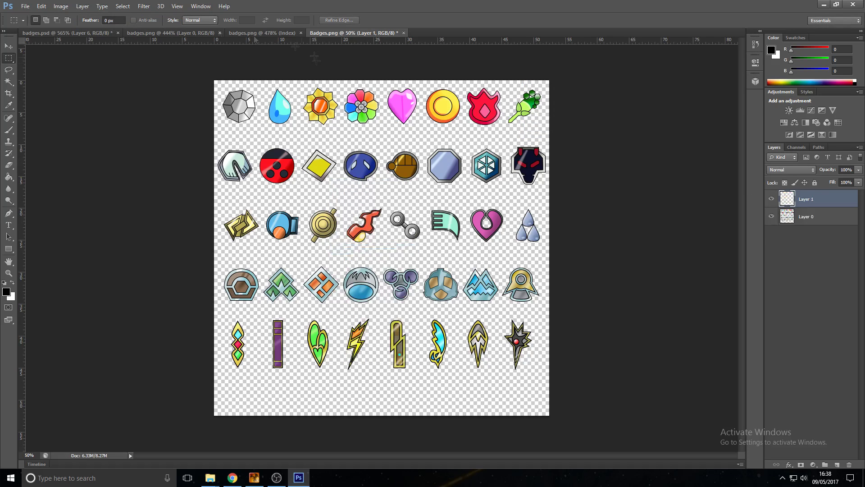
{"action": "left_click", "coordinate": [83, 7]}
{"action": "left_click", "coordinate": [100, 34]}
{"action": "left_click", "coordinate": [600, 112]}
{"action": "left_click", "coordinate": [599, 122]}
{"action": "left_click", "coordinate": [699, 76]}
{"action": "key", "text": "Delete"}
Copy the black and red badge in the second row into badges.psd as a layer and delete its temporary layer.
{"action": "left_click_drag", "start_coordinate": [506, 135], "coordinate": [550, 186]}
{"action": "right_click", "coordinate": [528, 172]}
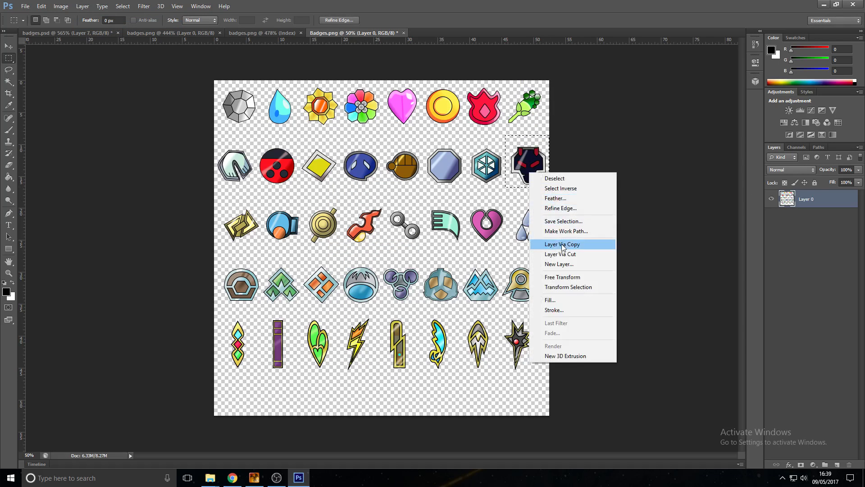
{"action": "left_click", "coordinate": [562, 245]}
{"action": "key", "text": "alt+l"}
{"action": "key", "text": "d"}
{"action": "left_click", "coordinate": [643, 112]}
{"action": "left_click", "coordinate": [600, 122]}
{"action": "left_click", "coordinate": [701, 77]}
{"action": "key", "text": "Delete"}
In badges.psd, scale Layer 8, the black and red badge, to fit the eighth cell of the top row.
{"action": "left_click", "coordinate": [67, 33]}
{"action": "key", "text": "v"}
{"action": "scroll", "coordinate": [303, 276], "scroll_direction": "down", "scroll_amount": 8, "text": "alt"}
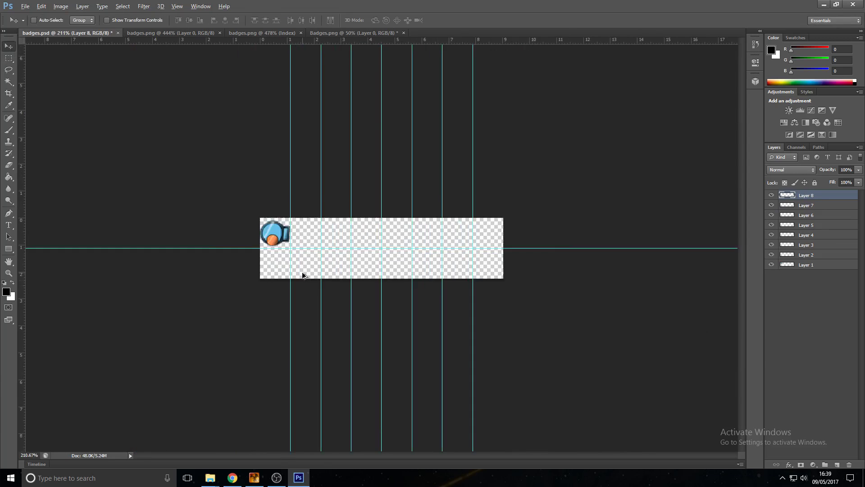
{"action": "key", "text": "ctrl+t"}
{"action": "scroll", "coordinate": [332, 258], "scroll_direction": "down", "scroll_amount": 5, "text": "alt"}
{"action": "left_click_drag", "start_coordinate": [658, 313], "coordinate": [409, 241]}
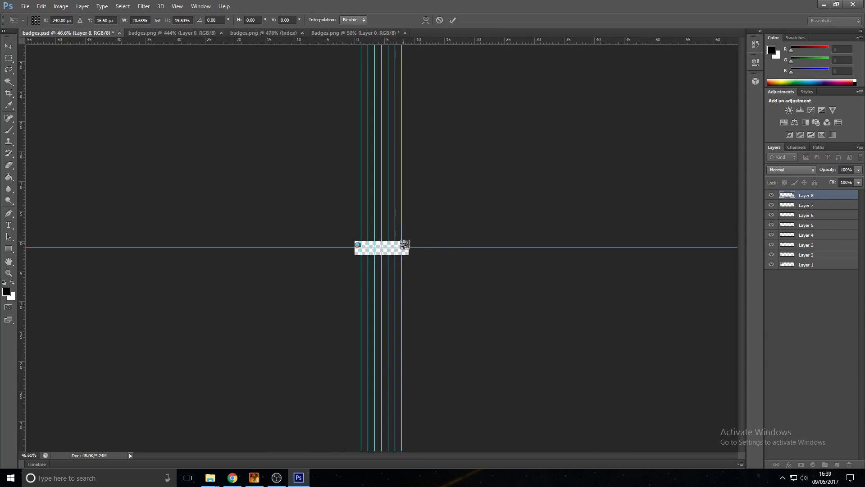
{"action": "scroll", "coordinate": [406, 248], "scroll_direction": "up", "scroll_amount": 7, "text": "alt"}
{"action": "key", "text": "Return"}
Scale Layer 7, the yellow diamond badge, to fit the seventh cell of the top row.
{"action": "left_click", "coordinate": [806, 205]}
{"action": "key", "text": "ctrl+t"}
{"action": "scroll", "coordinate": [541, 288], "scroll_direction": "down", "scroll_amount": 6, "text": "alt"}
{"action": "left_click_drag", "start_coordinate": [473, 303], "coordinate": [409, 229]}
{"action": "left_click_drag", "start_coordinate": [360, 197], "coordinate": [404, 236]}
{"action": "scroll", "coordinate": [424, 243], "scroll_direction": "up", "scroll_amount": 7, "text": "alt"}
{"action": "key", "text": "Return"}
Scale Layer 6, the orange diamond badge, to fit the sixth cell of the top row.
{"action": "left_click", "coordinate": [806, 215]}
{"action": "scroll", "coordinate": [506, 287], "scroll_direction": "down", "scroll_amount": 6, "text": "alt"}
{"action": "key", "text": "ctrl+t"}
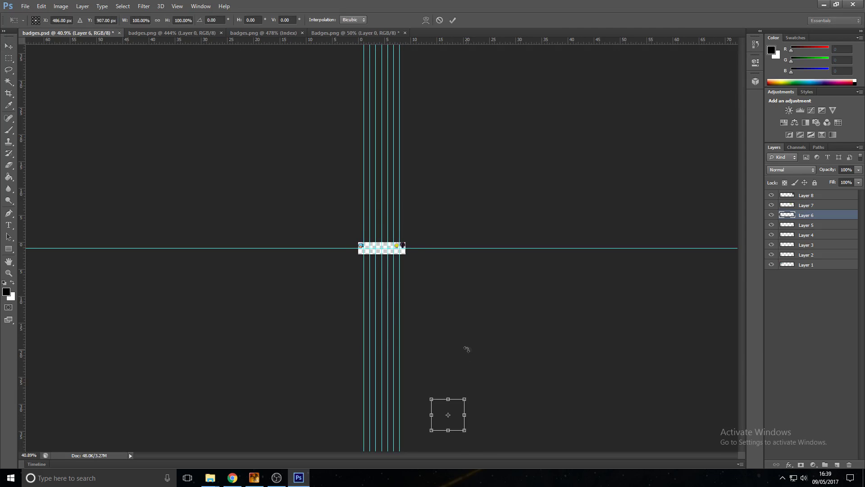
{"action": "left_click_drag", "start_coordinate": [457, 408], "coordinate": [388, 228]}
{"action": "scroll", "coordinate": [388, 228], "scroll_direction": "up", "scroll_amount": 8, "text": "alt"}
{"action": "left_click_drag", "start_coordinate": [256, 61], "coordinate": [418, 211], "text": "shift"}
{"action": "key", "text": "Return"}
Scale Layer 5, the light blue mountain badge, to fit the fifth cell of the top row.
{"action": "scroll", "coordinate": [441, 331], "scroll_direction": "down", "scroll_amount": 8, "text": "alt"}
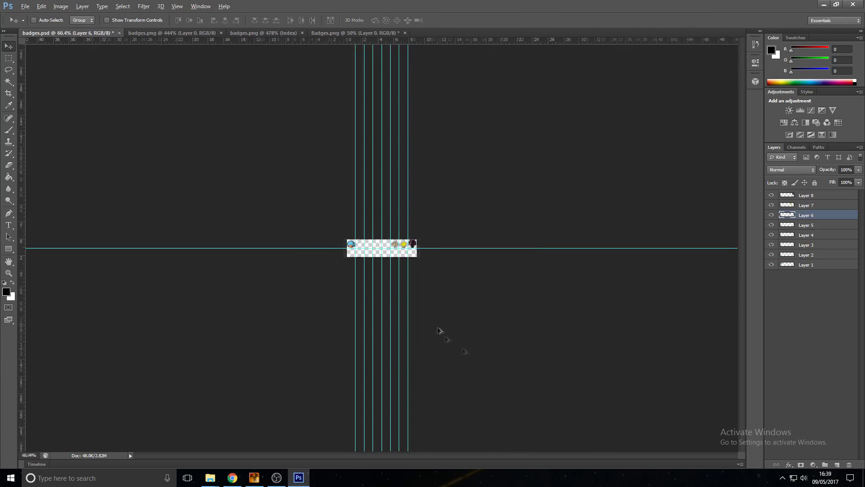
{"action": "left_click", "coordinate": [793, 226]}
{"action": "key", "text": "ctrl+t"}
{"action": "left_click_drag", "start_coordinate": [611, 428], "coordinate": [382, 225]}
{"action": "scroll", "coordinate": [381, 220], "scroll_direction": "up", "scroll_amount": 8, "text": "alt"}
{"action": "left_click_drag", "start_coordinate": [229, 69], "coordinate": [383, 210], "text": "shift"}
{"action": "key", "text": "Return"}
Scale Layer 4, the red flame-shaped badge, to fit the fourth cell of the top row.
{"action": "left_click", "coordinate": [793, 237]}
{"action": "key", "text": "ctrl+t"}
{"action": "scroll", "coordinate": [349, 394], "scroll_direction": "down", "scroll_amount": 9, "text": "alt"}
{"action": "left_click_drag", "start_coordinate": [585, 271], "coordinate": [377, 240]}
{"action": "scroll", "coordinate": [367, 226], "scroll_direction": "up", "scroll_amount": 10, "text": "alt"}
{"action": "scroll", "coordinate": [366, 226], "scroll_direction": "down", "scroll_amount": 3, "text": "alt"}
{"action": "left_click_drag", "start_coordinate": [238, 86], "coordinate": [352, 217], "text": "shift"}
{"action": "key", "text": "Return"}
Scale Layer 3, the mint-green badge, to fit the third cell of the top row.
{"action": "scroll", "coordinate": [482, 301], "scroll_direction": "down", "scroll_amount": 8, "text": "alt"}
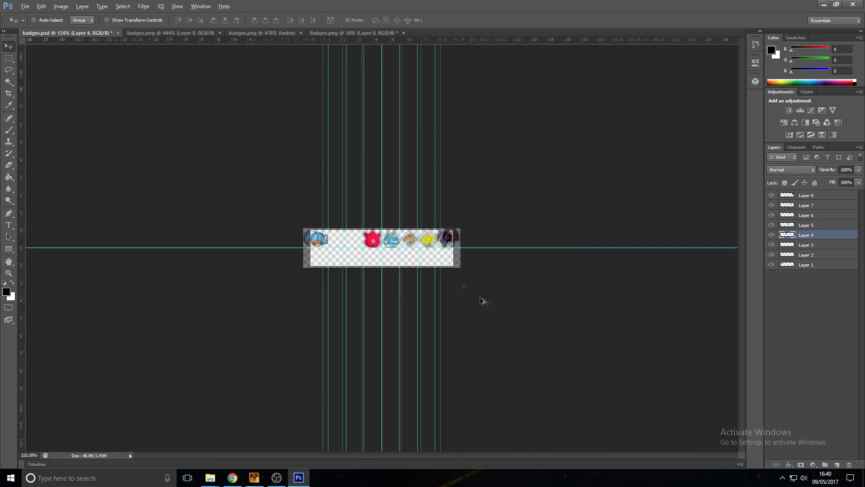
{"action": "left_click", "coordinate": [793, 246]}
{"action": "key", "text": "ctrl+t"}
{"action": "scroll", "coordinate": [608, 403], "scroll_direction": "down", "scroll_amount": 4, "text": "alt"}
{"action": "left_click_drag", "start_coordinate": [608, 405], "coordinate": [368, 236]}
{"action": "scroll", "coordinate": [382, 248], "scroll_direction": "up", "scroll_amount": 4, "text": "alt"}
{"action": "left_click_drag", "start_coordinate": [201, 91], "coordinate": [315, 205]}
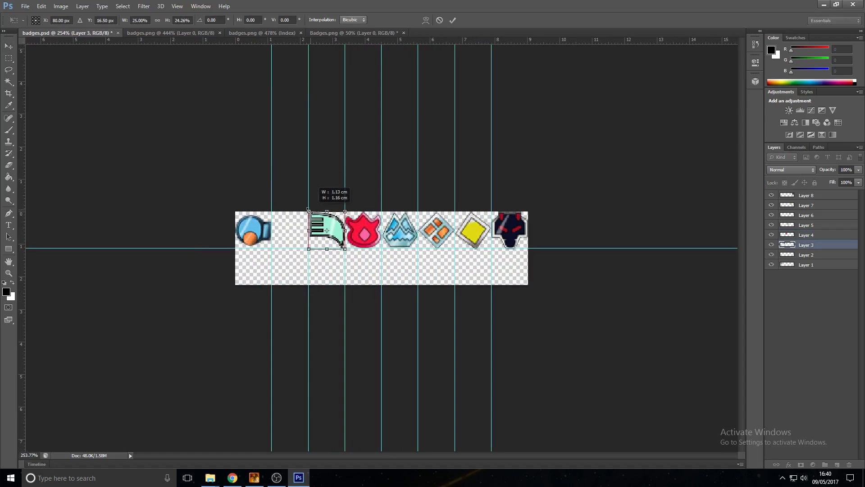
{"action": "key", "text": "Return"}
Scale Layer 2, the dark blue badge, to fit the second cell of the top row.
{"action": "left_click", "coordinate": [793, 255]}
{"action": "key", "text": "ctrl+t"}
{"action": "scroll", "coordinate": [507, 340], "scroll_direction": "down", "scroll_amount": 4, "text": "alt"}
{"action": "left_click_drag", "start_coordinate": [507, 341], "coordinate": [354, 244]}
{"action": "scroll", "coordinate": [354, 244], "scroll_direction": "up", "scroll_amount": 5, "text": "alt"}
{"action": "left_click_drag", "start_coordinate": [71, 53], "coordinate": [244, 206], "text": "shift"}
{"action": "key", "text": "Return"}
{"action": "scroll", "coordinate": [350, 278], "scroll_direction": "down", "scroll_amount": 2, "text": "alt"}
{"action": "scroll", "coordinate": [351, 280], "scroll_direction": "up", "scroll_amount": 3, "text": "alt"}
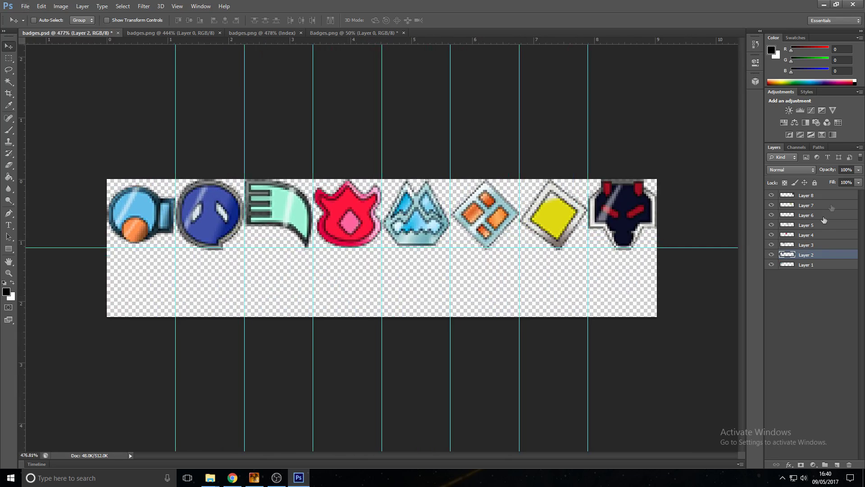
Reduce Layer 2's height slightly so the dark blue badge ends at the horizontal guide.
{"action": "key", "text": "ctrl+t"}
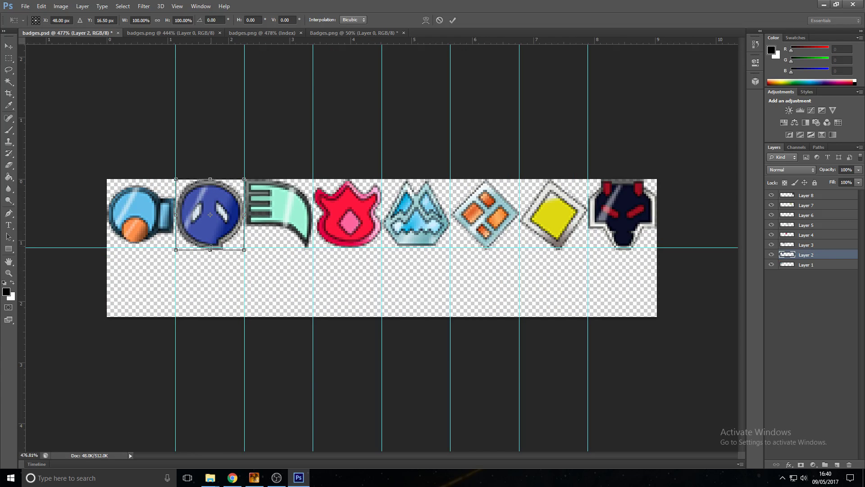
{"action": "left_click_drag", "start_coordinate": [211, 247], "coordinate": [211, 245]}
{"action": "key", "text": "Return"}
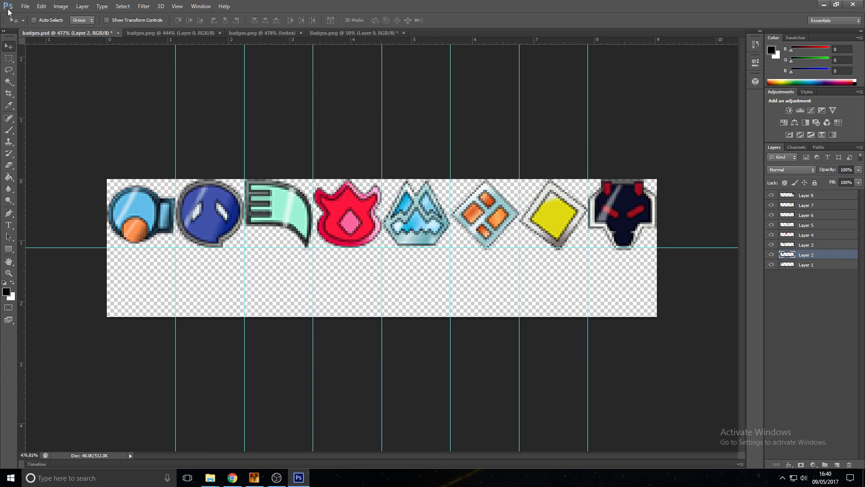
Save a copy of the badge graphic to the Desktop as badges.png in PNG format, with smallest compression and no interlacing.
{"action": "left_click", "coordinate": [25, 6]}
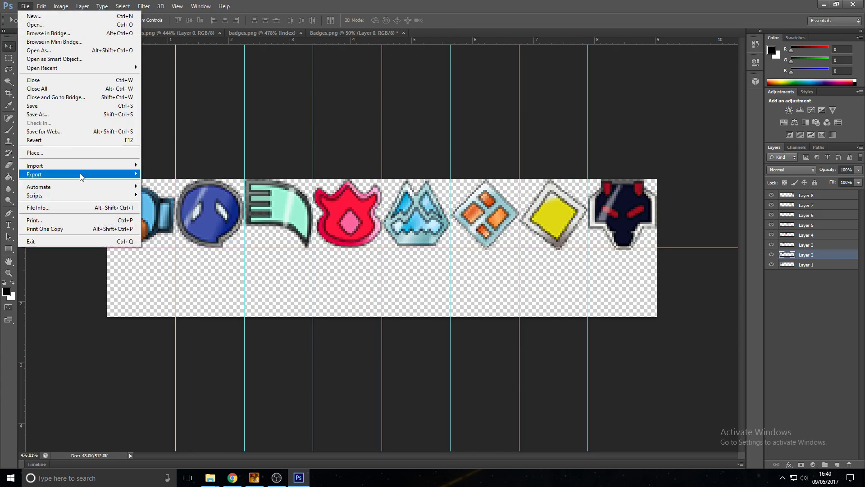
{"action": "left_click", "coordinate": [74, 118]}
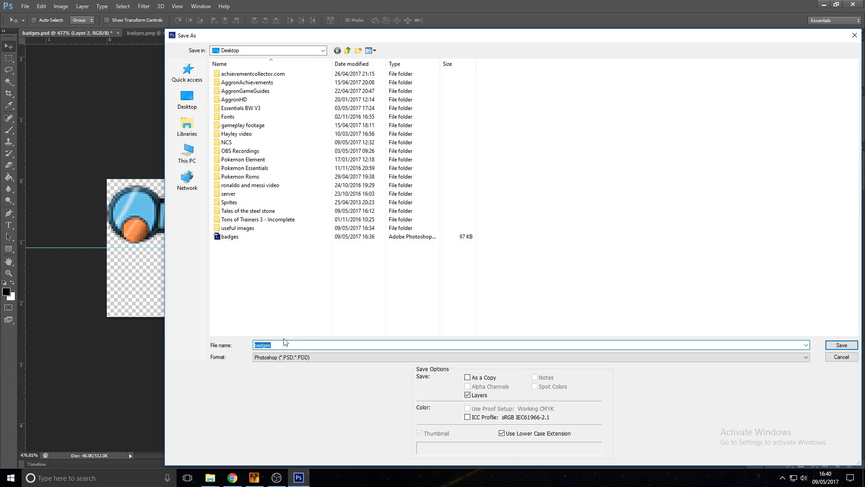
{"action": "left_click", "coordinate": [277, 360]}
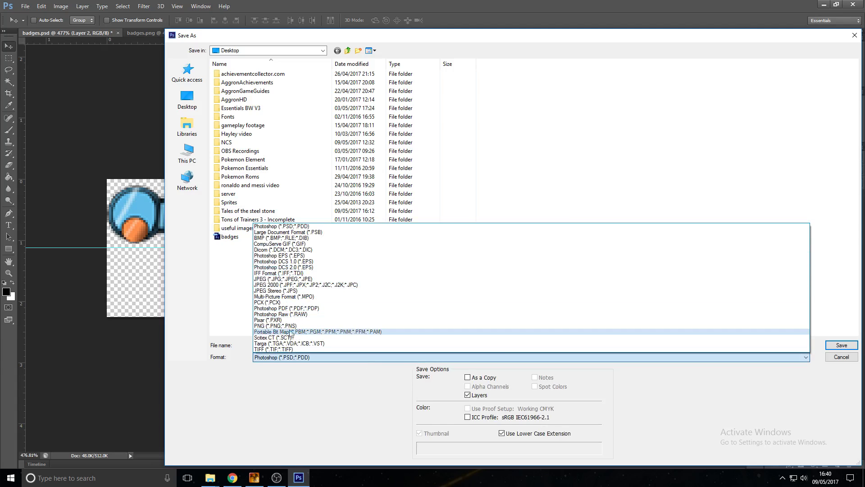
{"action": "left_click", "coordinate": [275, 325]}
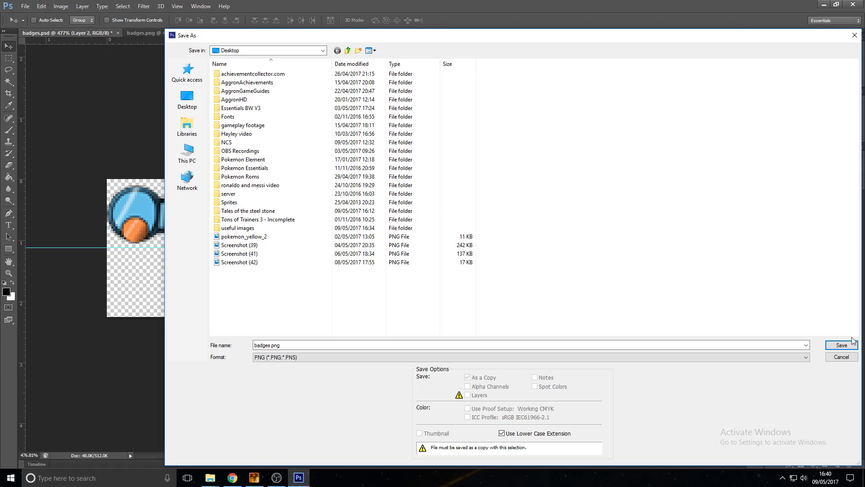
{"action": "left_click", "coordinate": [829, 344]}
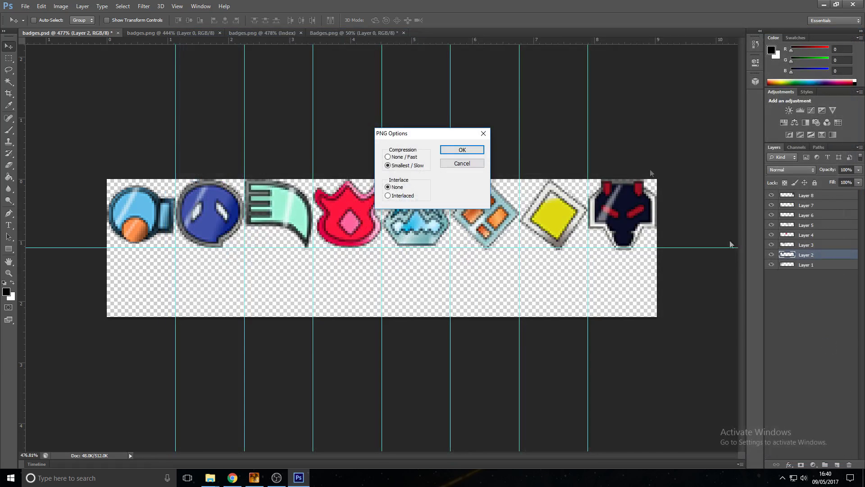
{"action": "left_click", "coordinate": [464, 151]}
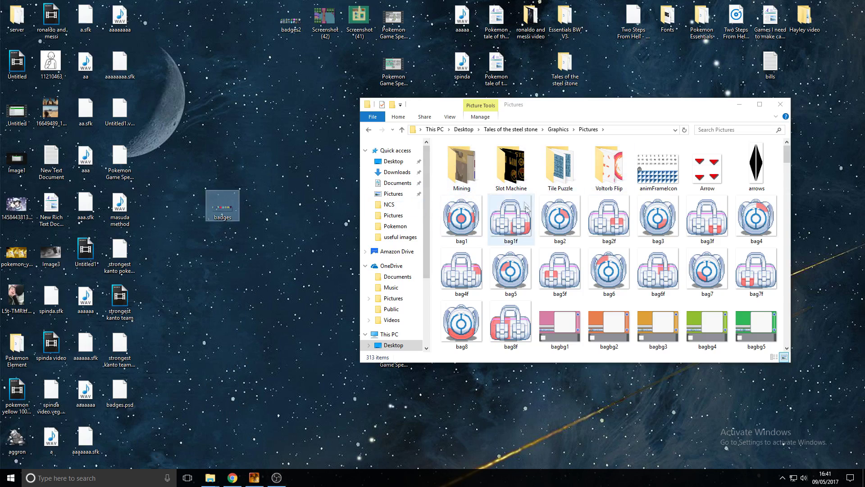
Move the badges image from the desktop into the Graphics > Pictures folder of Tales of the steel stone.
{"action": "left_click_drag", "start_coordinate": [227, 207], "coordinate": [750, 189]}
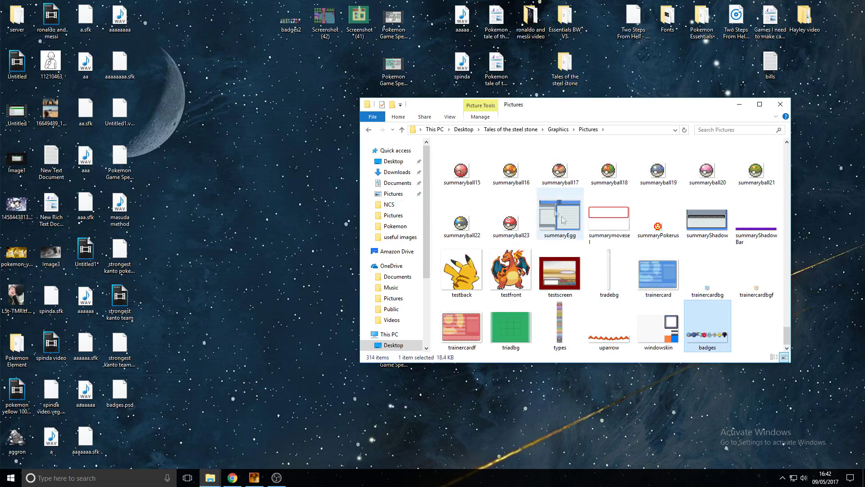
{"action": "left_click", "coordinate": [738, 311]}
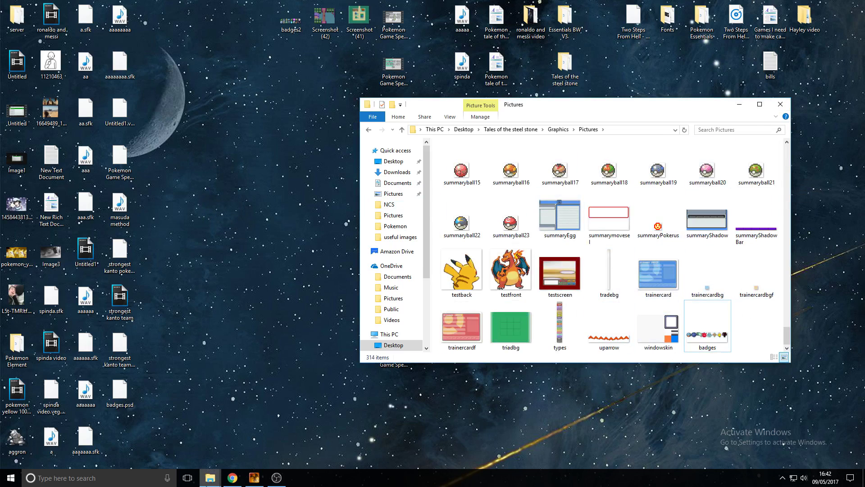
Switch to RPG Maker XP, start a playtest of the game and move the game window clear of the map.
{"action": "left_click", "coordinate": [254, 477]}
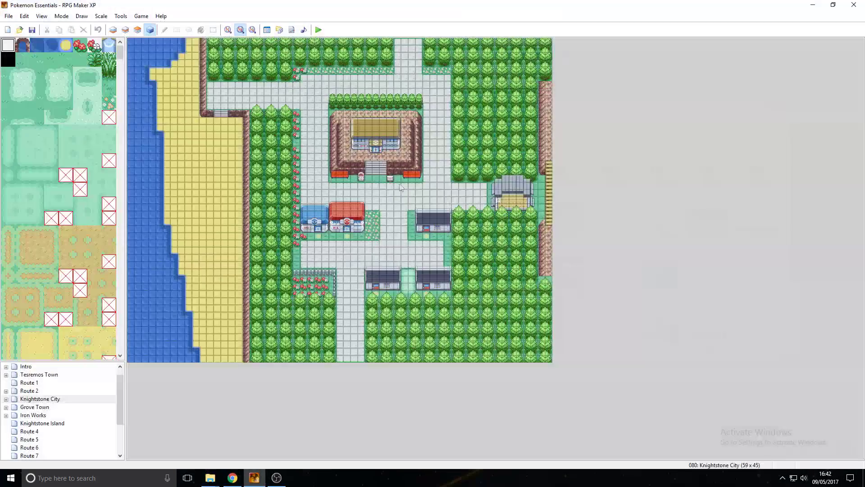
{"action": "left_click", "coordinate": [319, 30]}
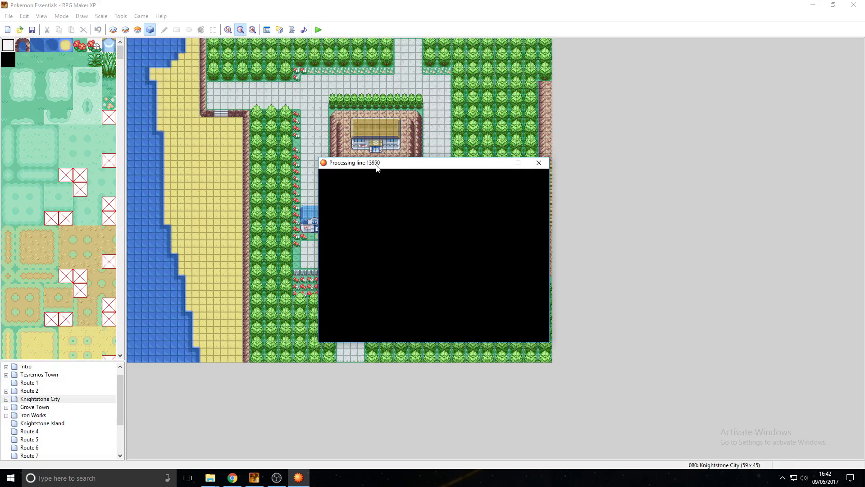
{"action": "left_click_drag", "start_coordinate": [377, 166], "coordinate": [625, 120]}
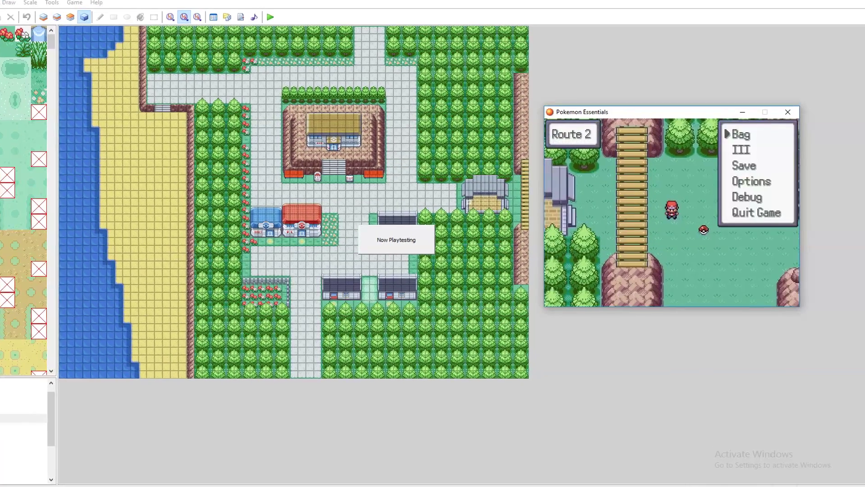
View the player's Trainer Card to check its badge slots, and return to the pause menu.
{"action": "key", "text": "Down"}
{"action": "key", "text": "Down"}
{"action": "key", "text": "Down"}
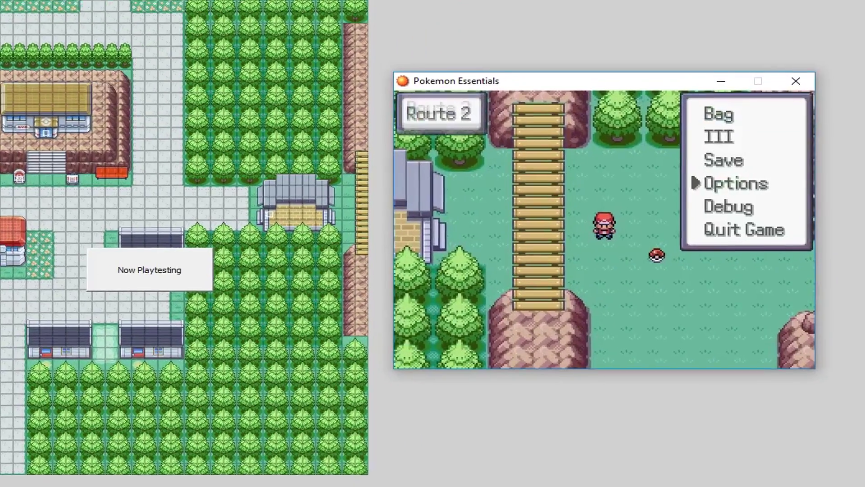
{"action": "key", "text": "Up"}
{"action": "key", "text": "Up"}
{"action": "key", "text": "Return"}
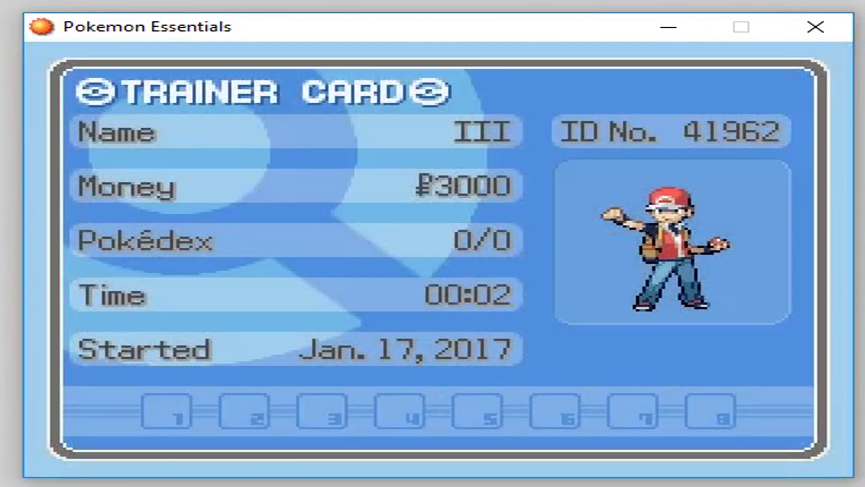
{"action": "key", "text": "Escape"}
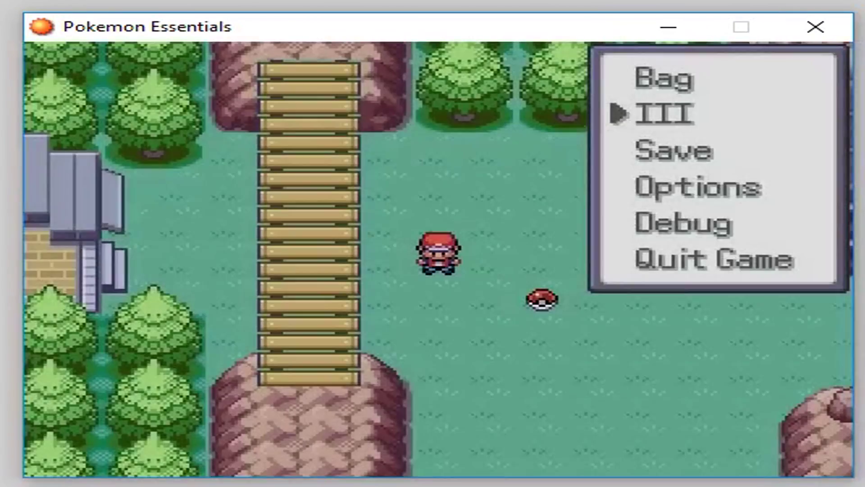
Open the Set Badges list from the game's Debug options.
{"action": "key", "text": "Down"}
{"action": "key", "text": "Down"}
{"action": "key", "text": "Down"}
{"action": "key", "text": "Return"}
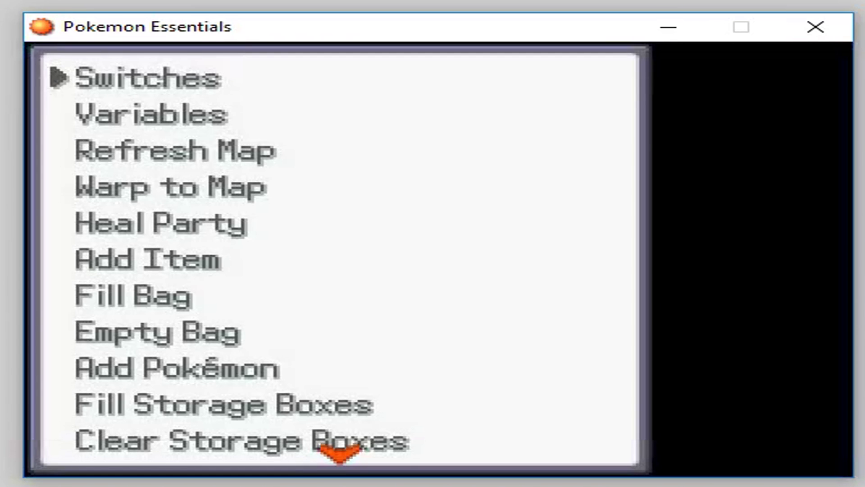
{"action": "key", "text": "Down"}
{"action": "key", "text": "Down"}
{"action": "key", "text": "Down"}
{"action": "key", "text": "Down"}
{"action": "key", "text": "Down"}
{"action": "key", "text": "Down"}
{"action": "key", "text": "Down"}
{"action": "key", "text": "Down"}
{"action": "key", "text": "Down"}
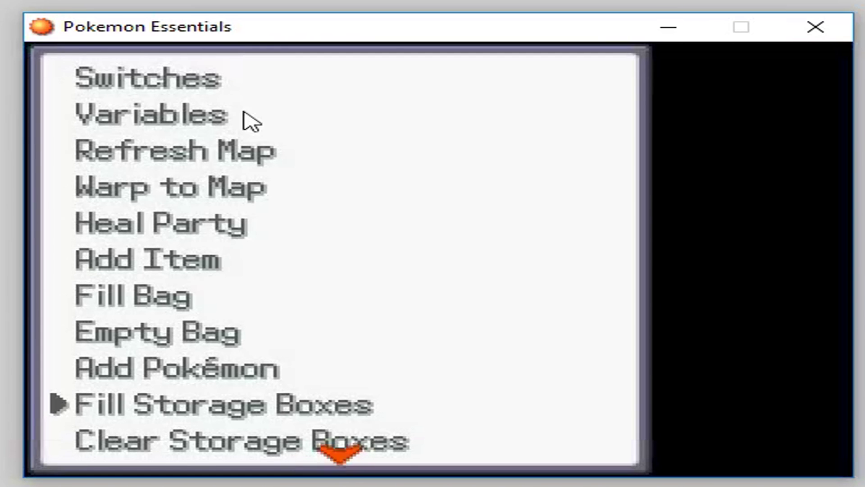
{"action": "key", "text": "Down"}
{"action": "key", "text": "Down"}
{"action": "key", "text": "Down"}
{"action": "key", "text": "Down"}
{"action": "key", "text": "Down"}
{"action": "key", "text": "Down"}
{"action": "key", "text": "Down"}
{"action": "key", "text": "Down"}
{"action": "key", "text": "Down"}
{"action": "key", "text": "Down"}
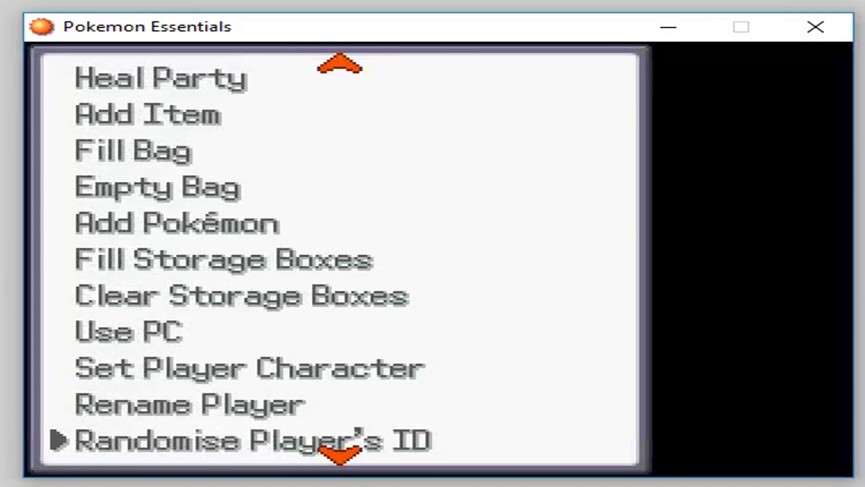
{"action": "key", "text": "Up"}
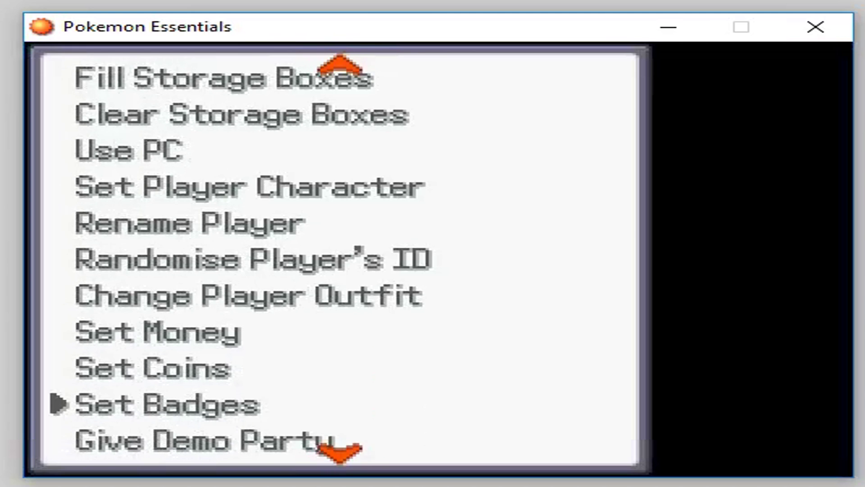
{"action": "key", "text": "Return"}
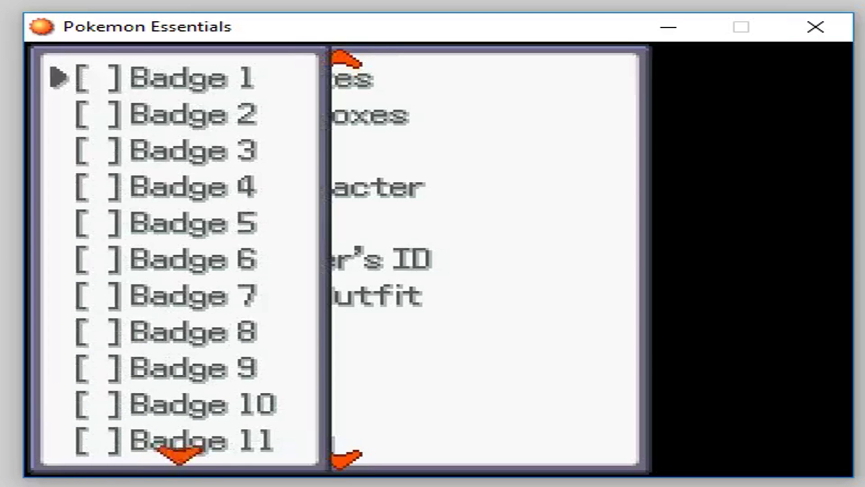
Turn on Badge 1 through Badge 8 for the player and leave the badge list.
{"action": "key", "text": "Return"}
{"action": "key", "text": "Down"}
{"action": "key", "text": "Return"}
{"action": "key", "text": "Down"}
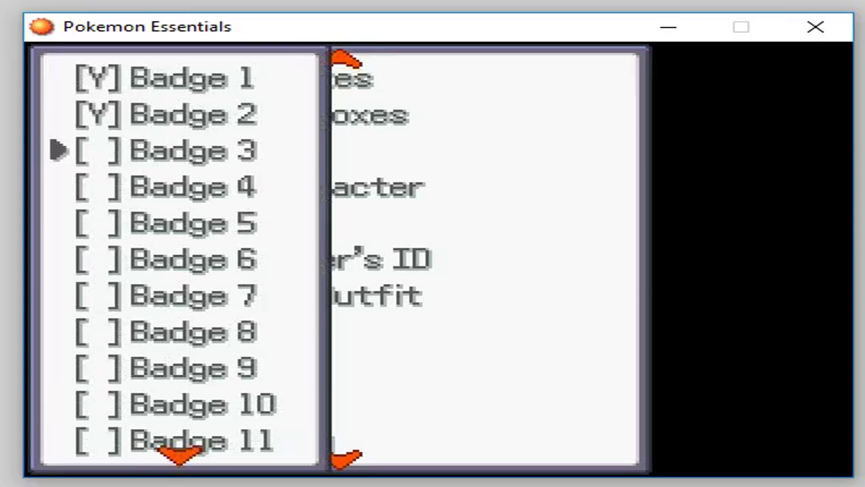
{"action": "key", "text": "Return"}
{"action": "key", "text": "Down"}
{"action": "key", "text": "Return"}
{"action": "key", "text": "Down"}
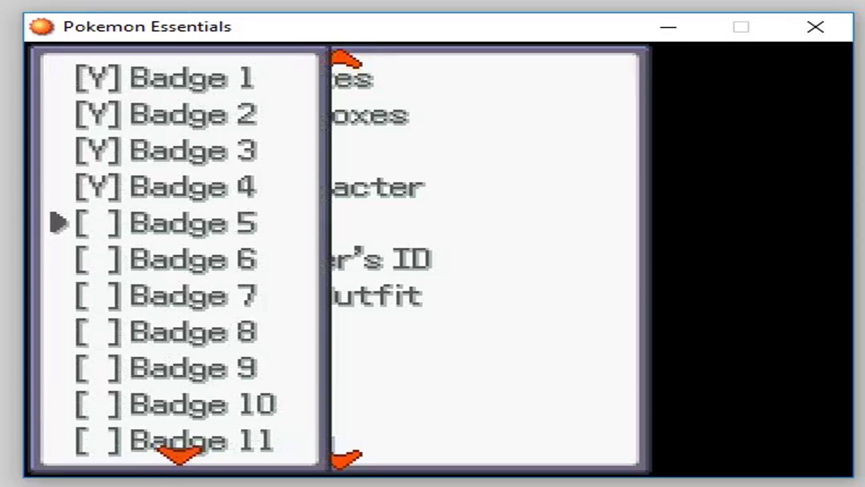
{"action": "key", "text": "Return"}
{"action": "key", "text": "Down"}
{"action": "key", "text": "Return"}
{"action": "key", "text": "Down"}
{"action": "key", "text": "Return"}
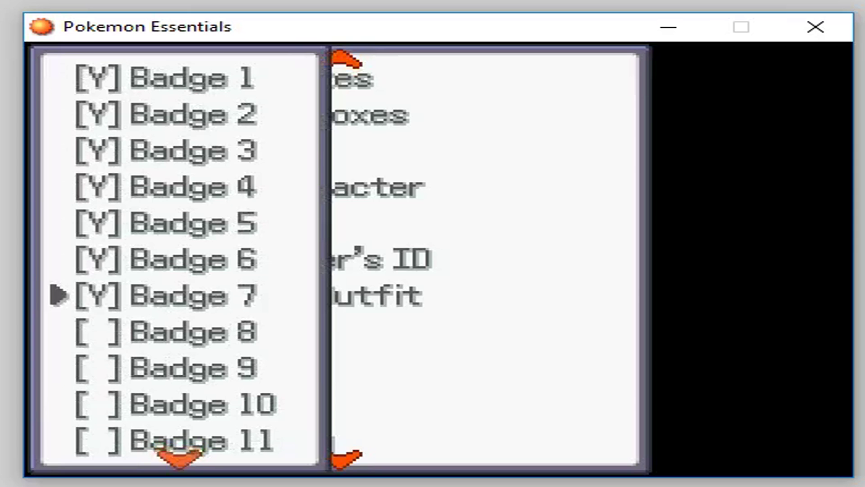
{"action": "key", "text": "Down"}
{"action": "key", "text": "Return"}
{"action": "key", "text": "Escape"}
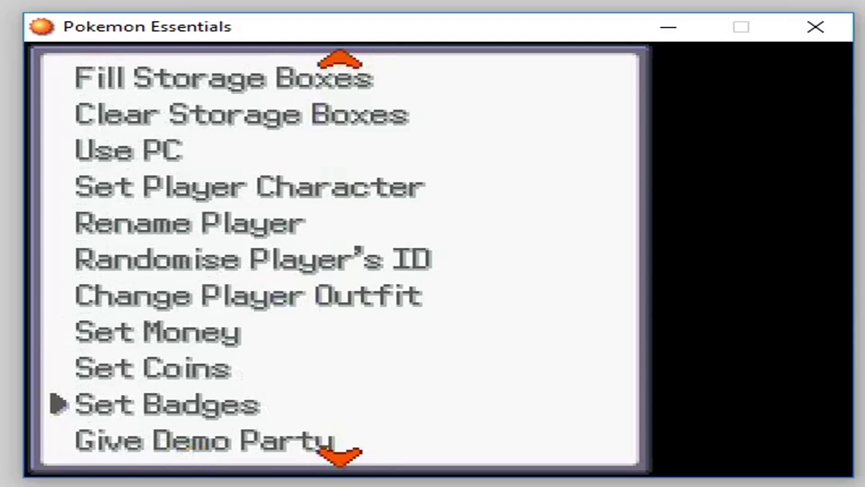
Leave the Debug options and open the player's Trainer Card to check the custom badges.
{"action": "key", "text": "Escape"}
{"action": "key", "text": "Up"}
{"action": "key", "text": "Up"}
{"action": "key", "text": "Up"}
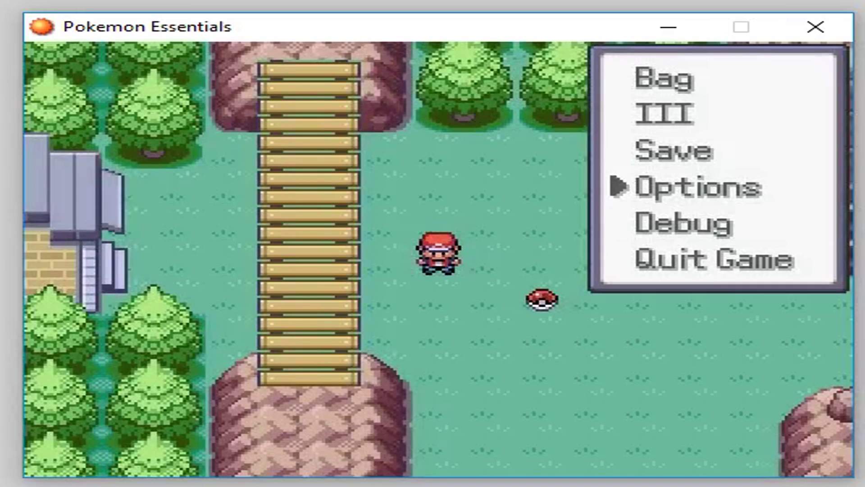
{"action": "key", "text": "Return"}
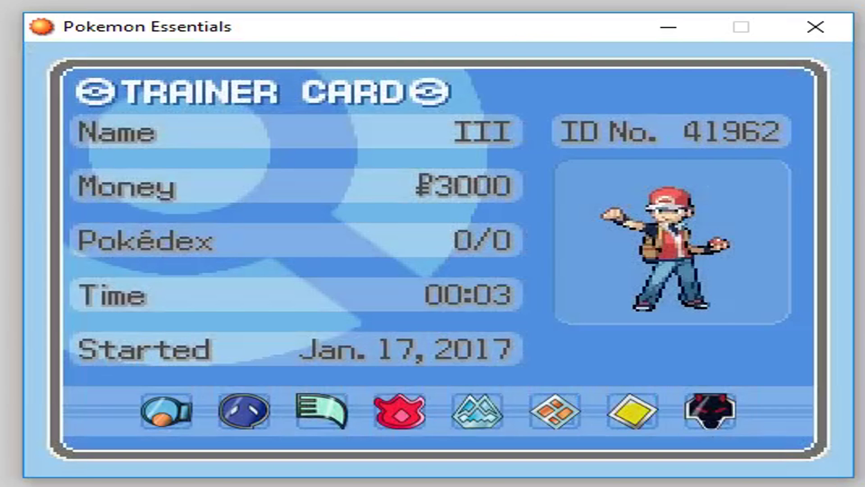